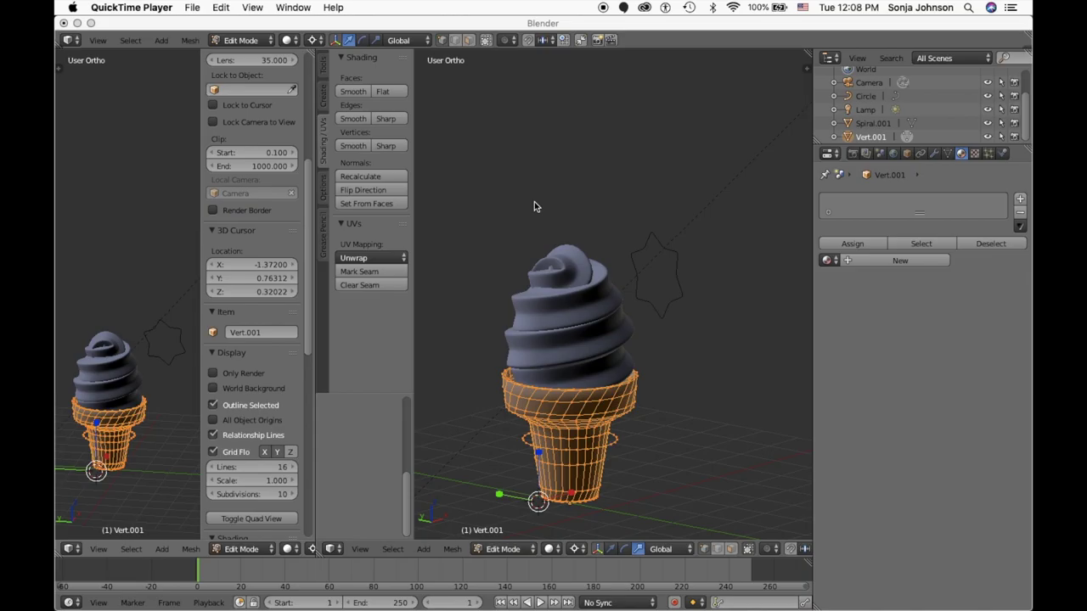
# - Reselect the whole cone mesh and exit Edit Mode back to Object Mode
pyautogui.click(466, 302)
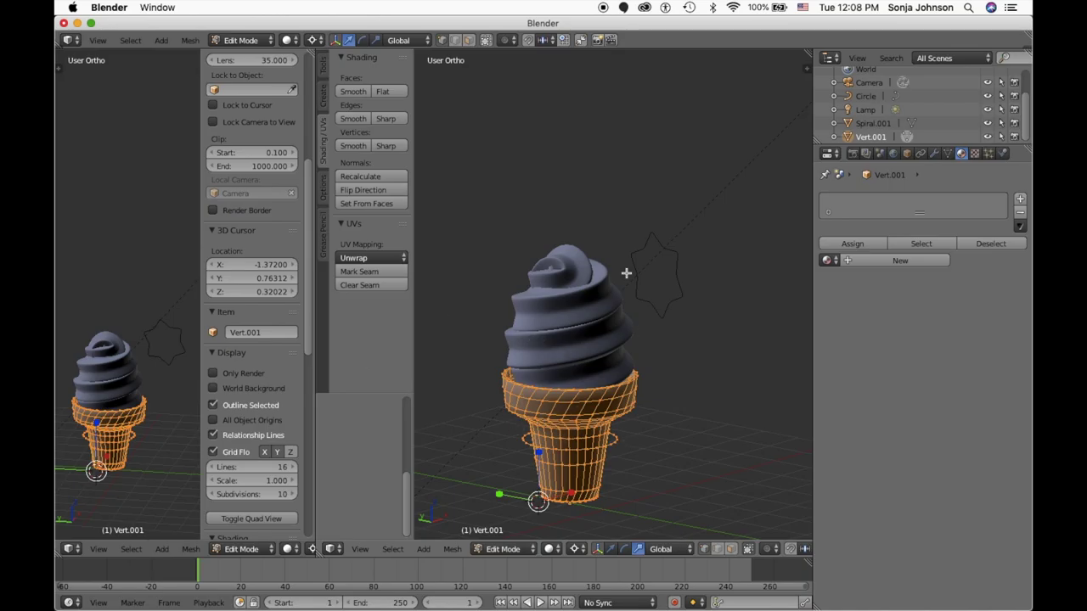
pyautogui.press('a')
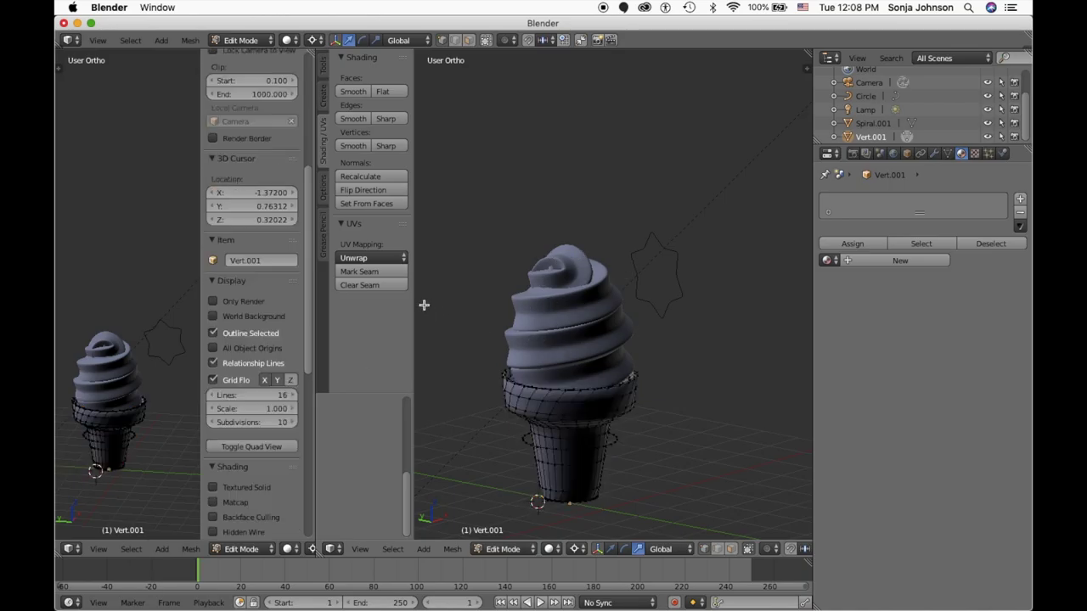
pyautogui.press('a')
pyautogui.press('a')
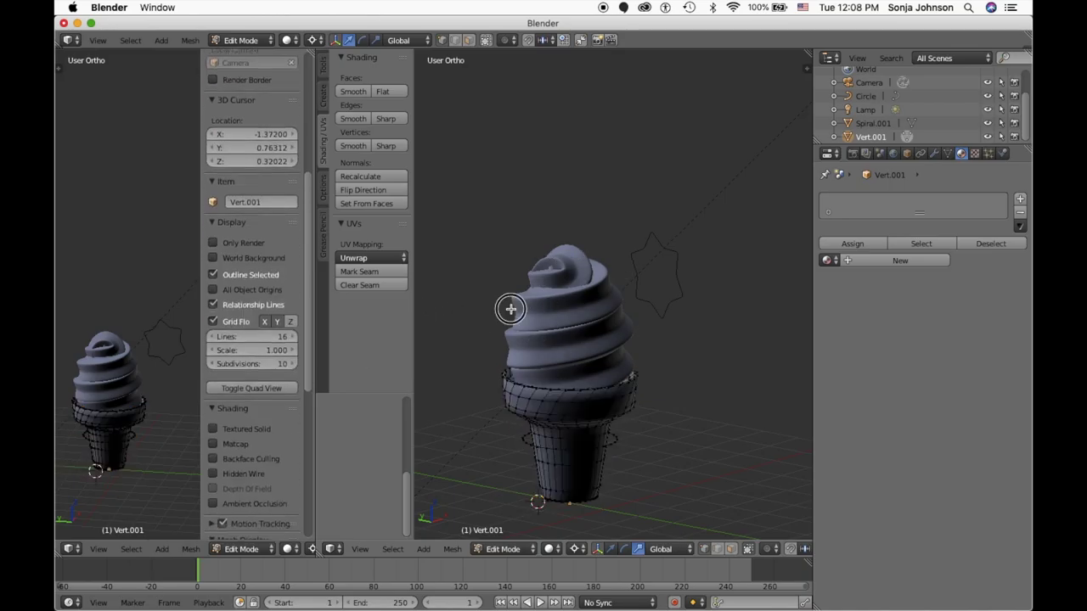
pyautogui.scroll(-3, 466, 306)
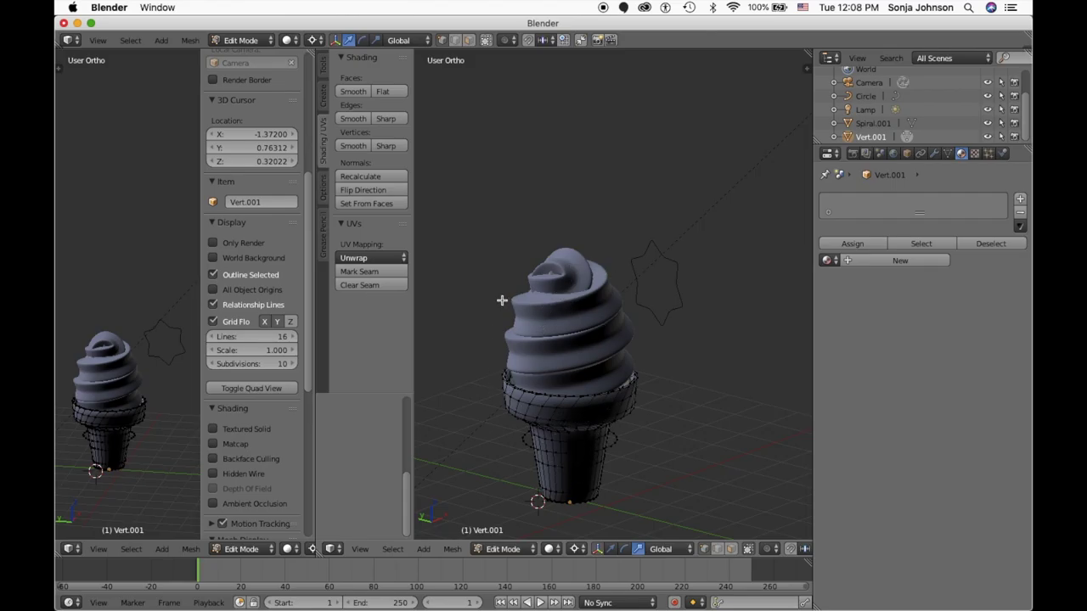
pyautogui.press('Tab')
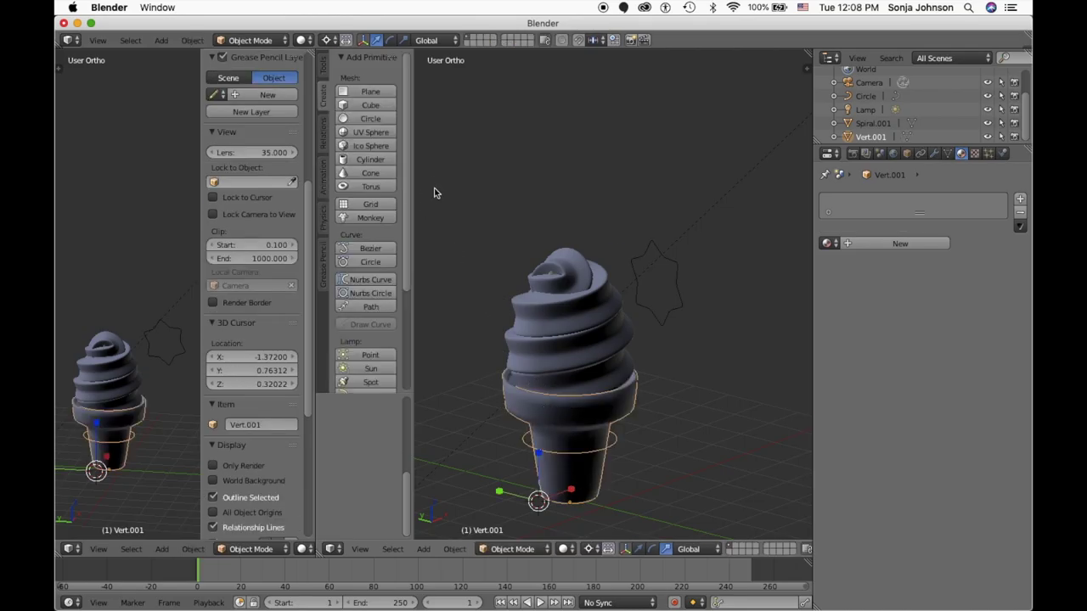
# - Select the cone object, enter Edit Mode and select all its geometry
pyautogui.rightClick(522, 397)
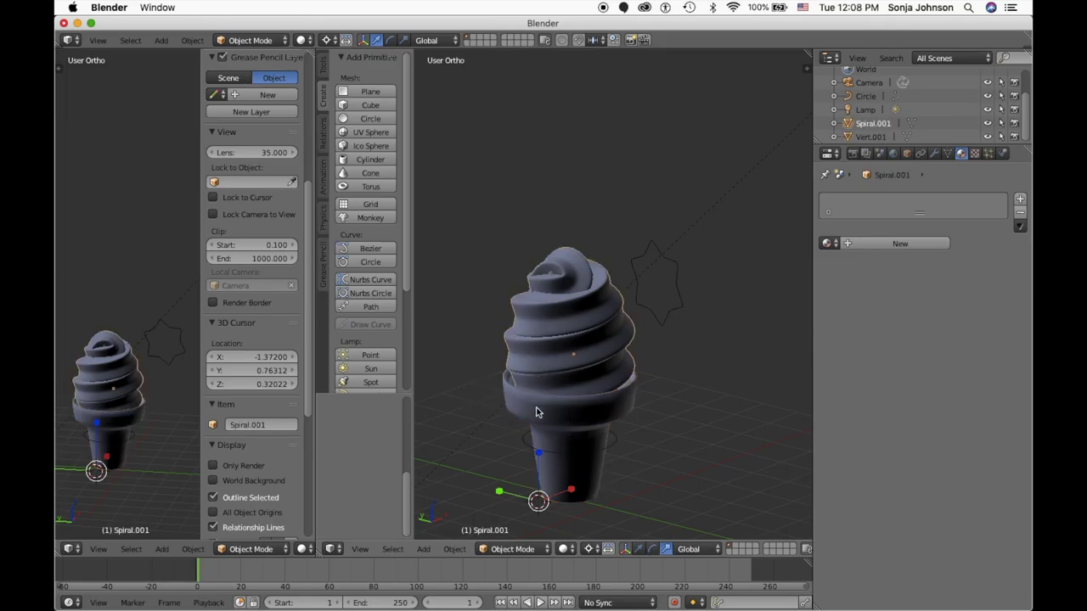
pyautogui.rightClick(538, 414)
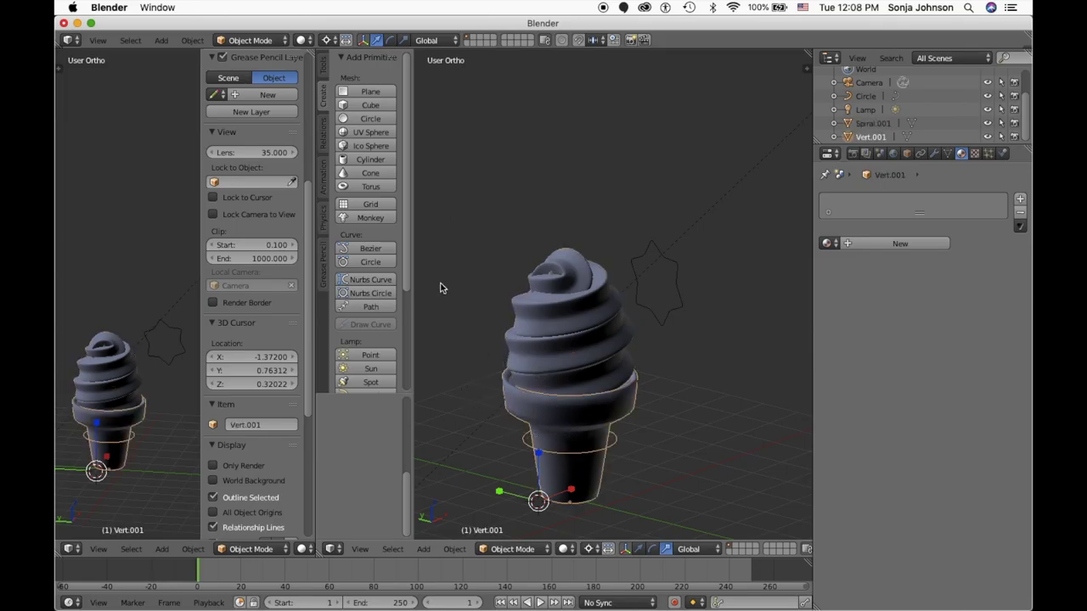
pyautogui.press('Tab')
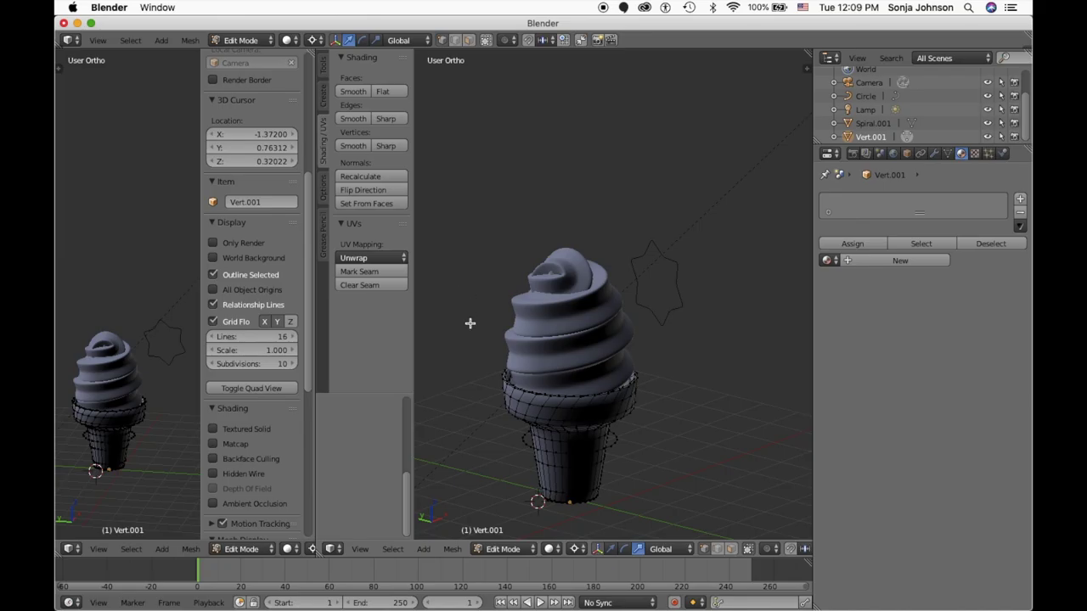
pyautogui.press('a')
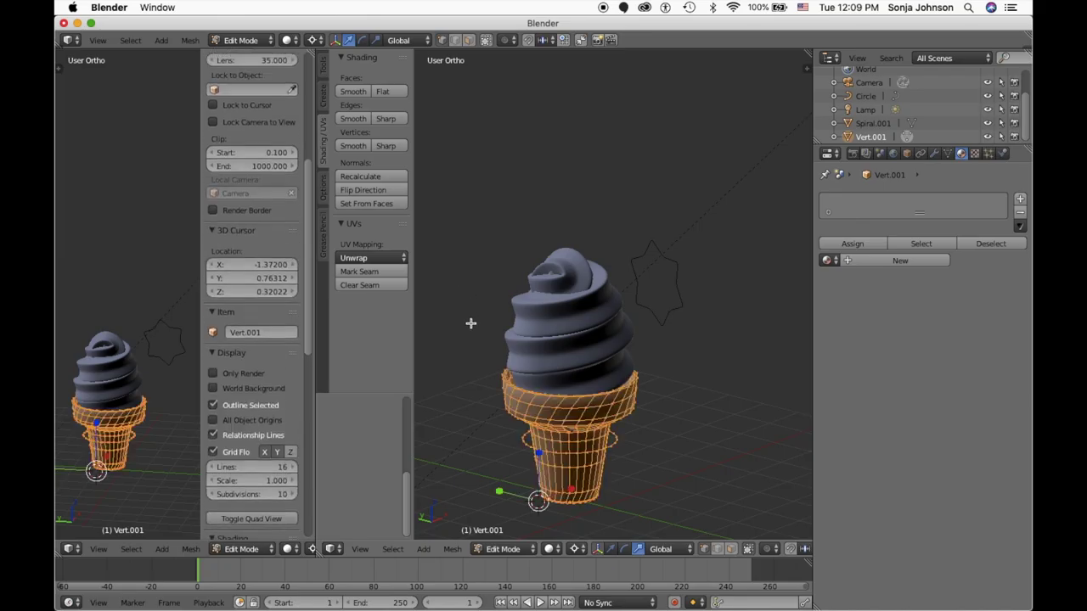
# - Turn the left viewport into a UV/Image Editor and Smart UV Project the cone
pyautogui.click(69, 549)
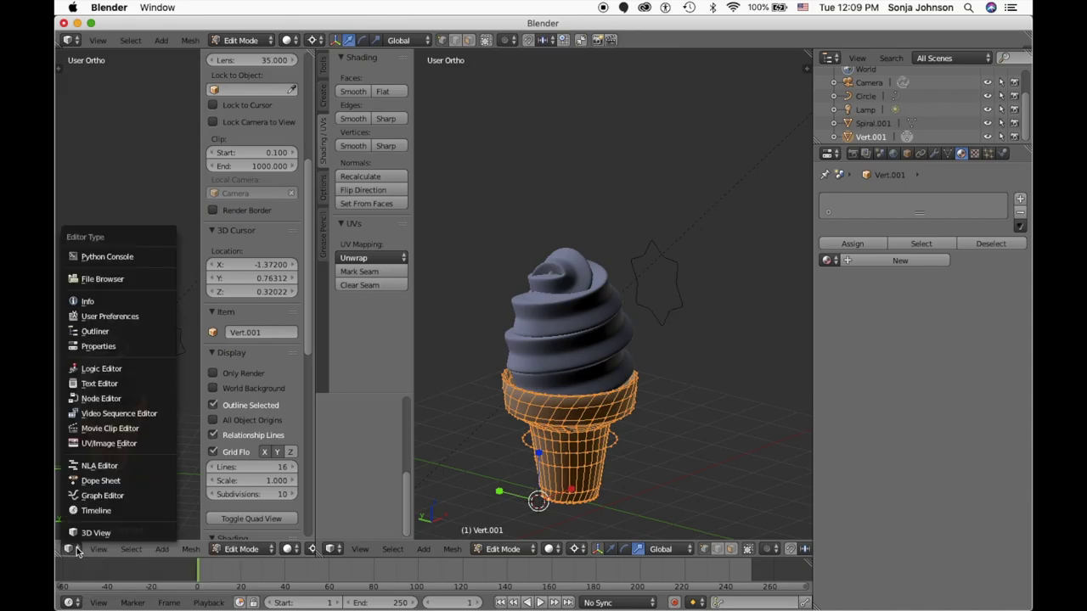
pyautogui.click(116, 444)
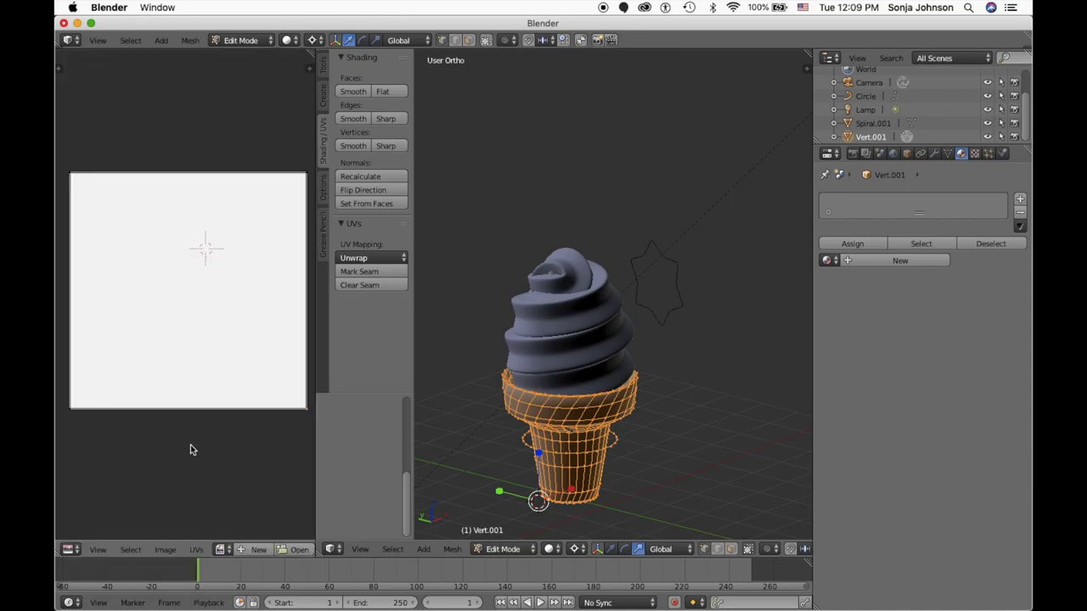
pyautogui.click(372, 257)
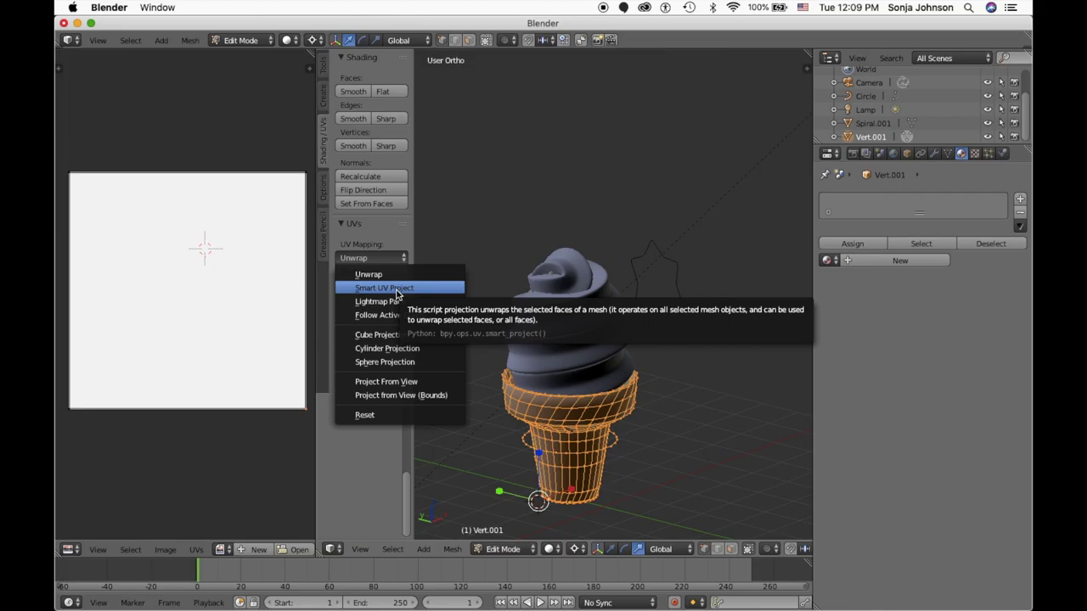
pyautogui.click(396, 289)
pyautogui.click(404, 395)
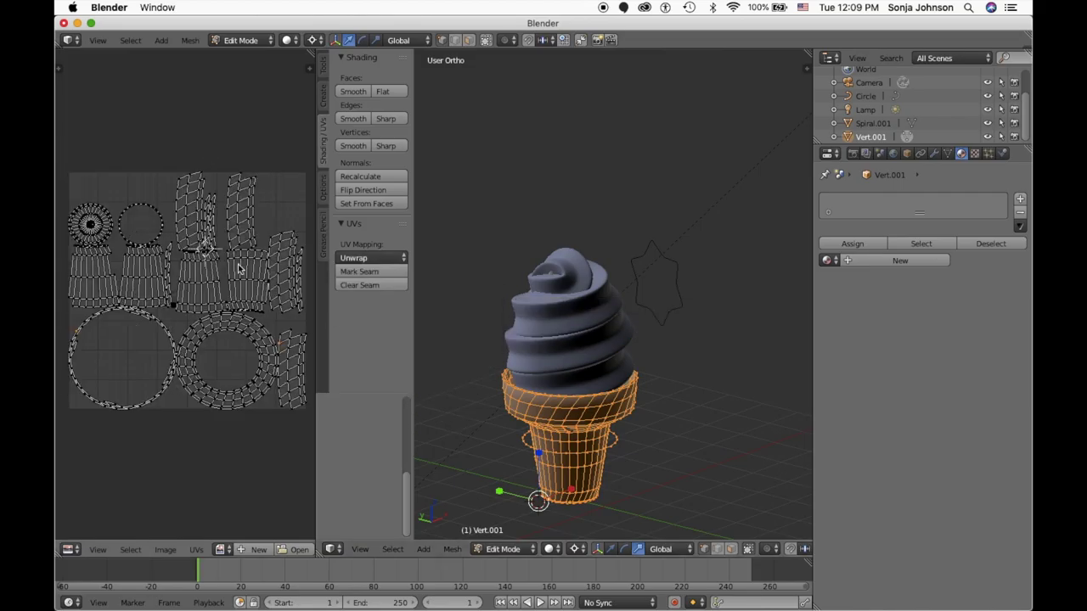
# - Select all cone UV islands and add a new material, Material.006, to the cone
pyautogui.press('a')
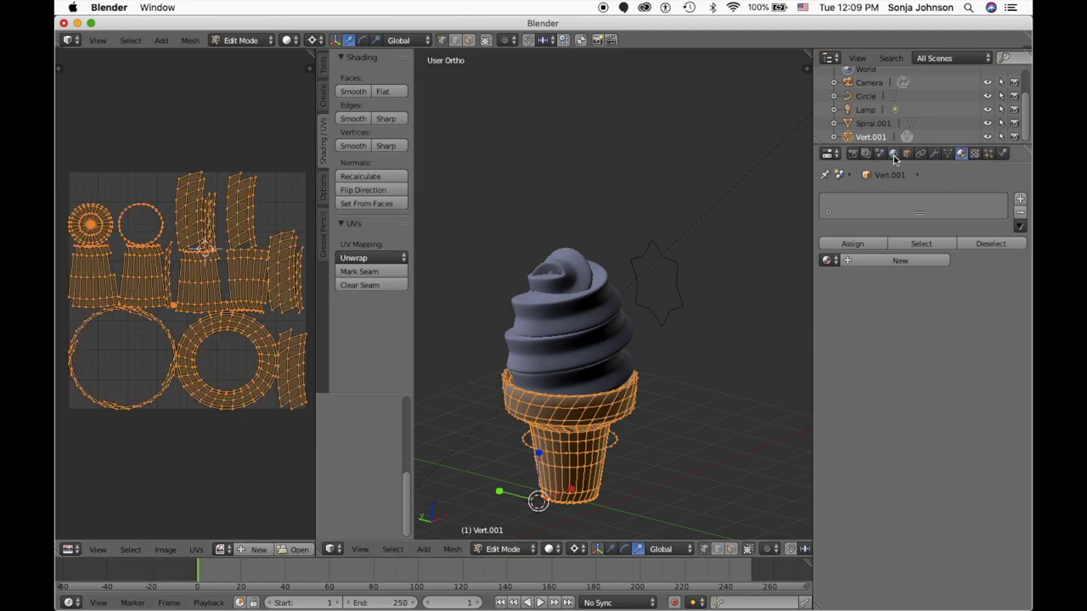
pyautogui.click(865, 156)
pyautogui.click(965, 158)
pyautogui.click(936, 264)
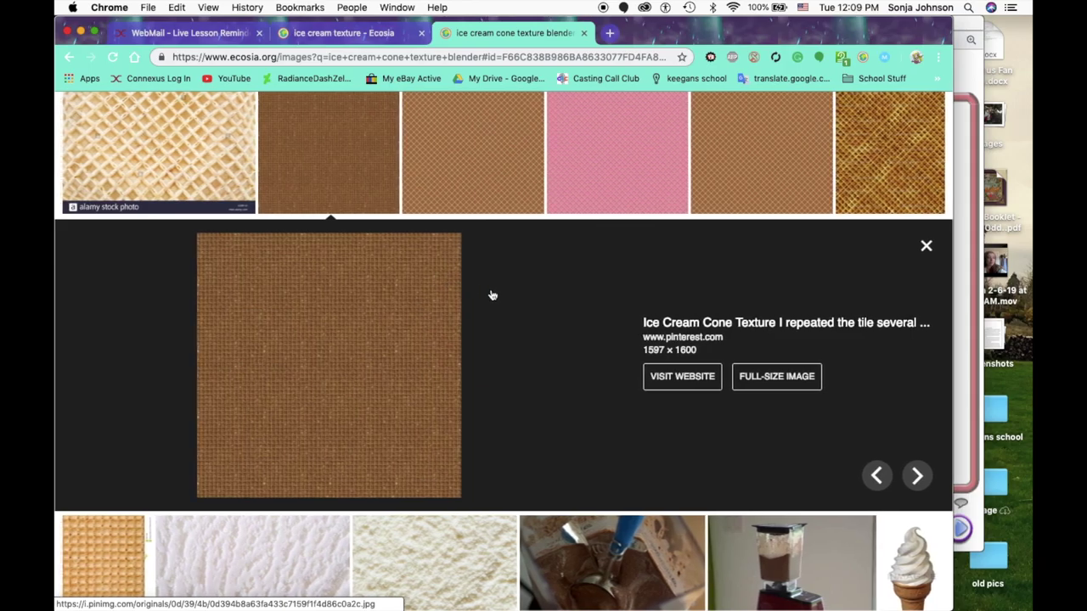
pyautogui.hotkey('ctrl', 'Right')
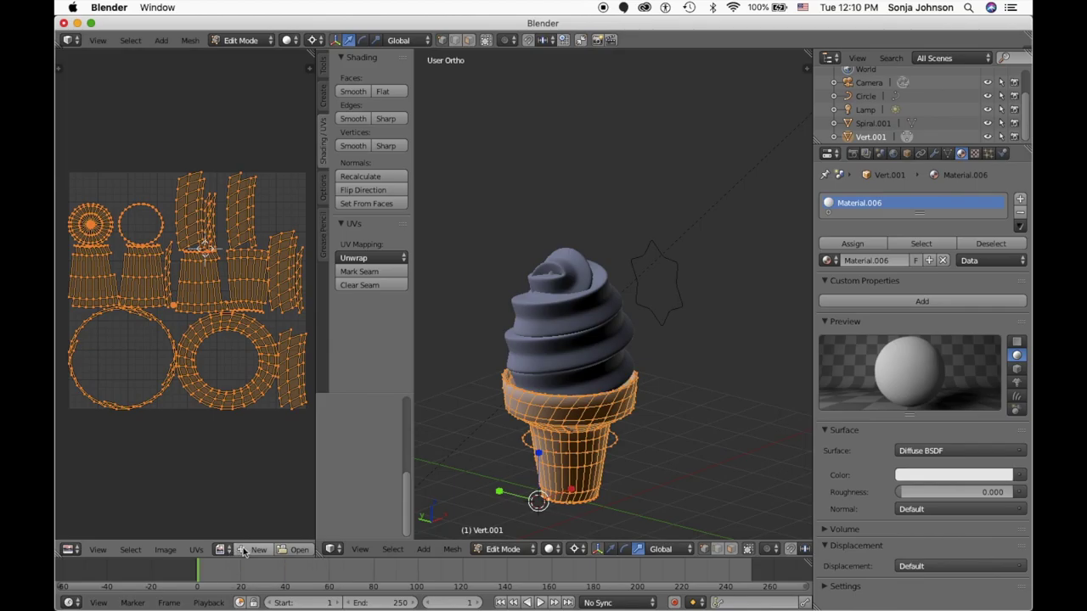
# - Load the downloaded pinimg waffle jpg from the delete later folder into the UV editor
pyautogui.click(226, 551)
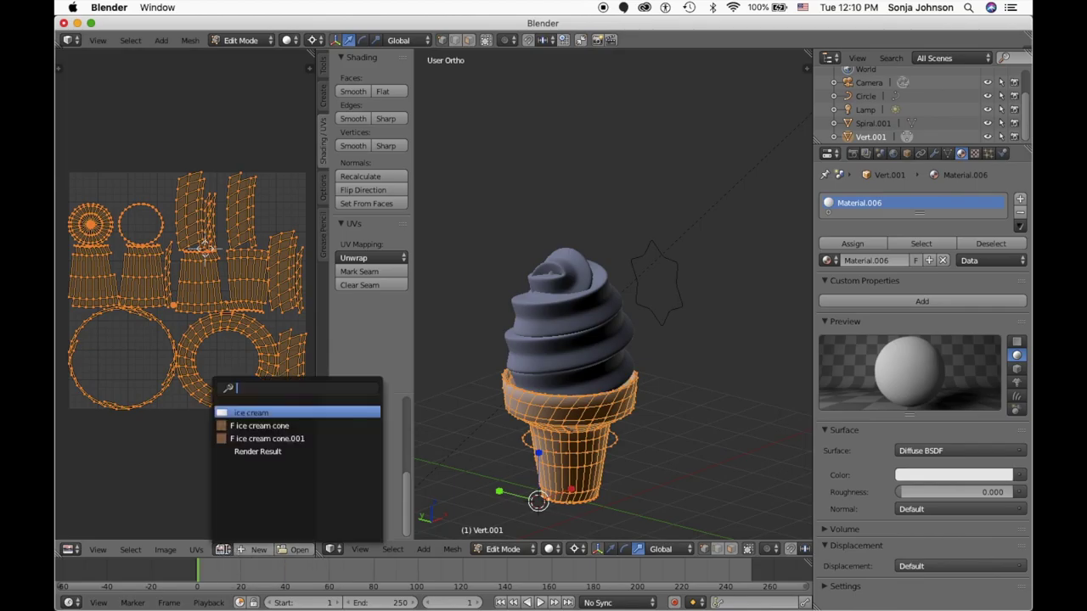
pyautogui.click(296, 550)
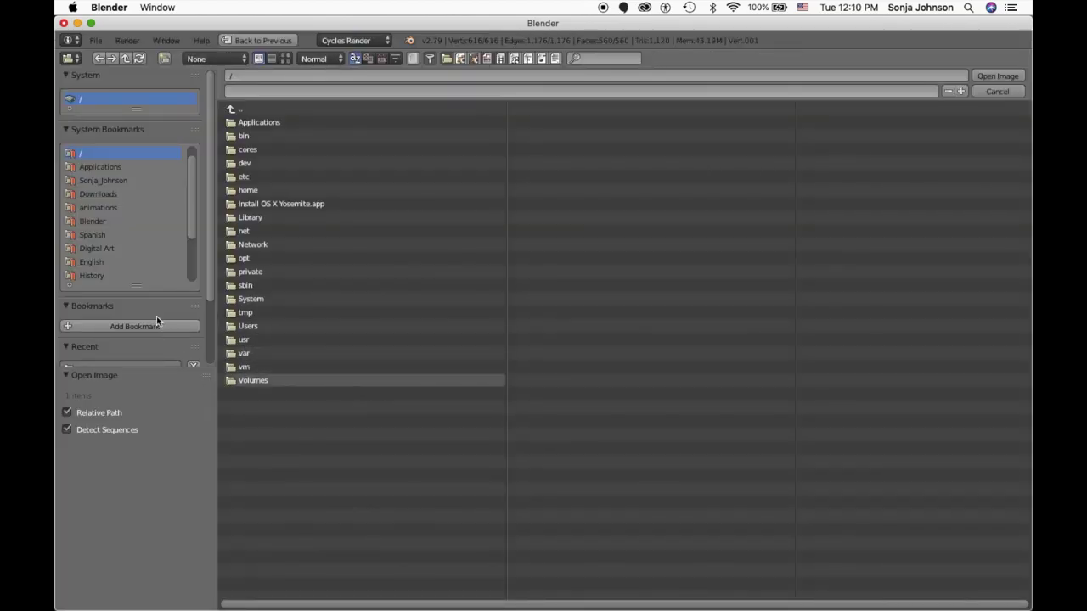
pyautogui.scroll(-5, 149, 256)
pyautogui.click(130, 233)
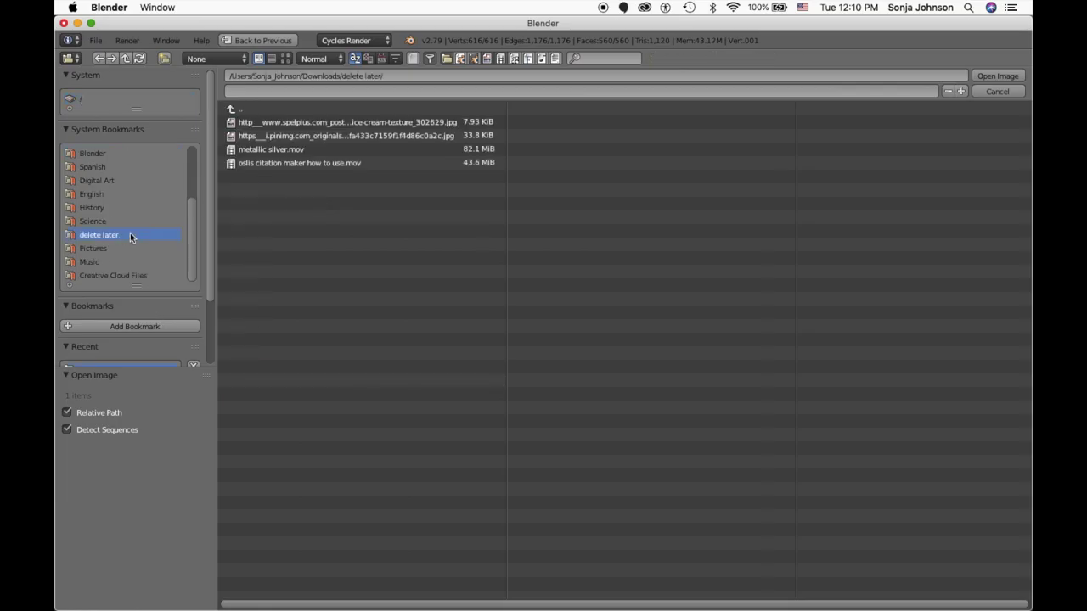
pyautogui.click(322, 137)
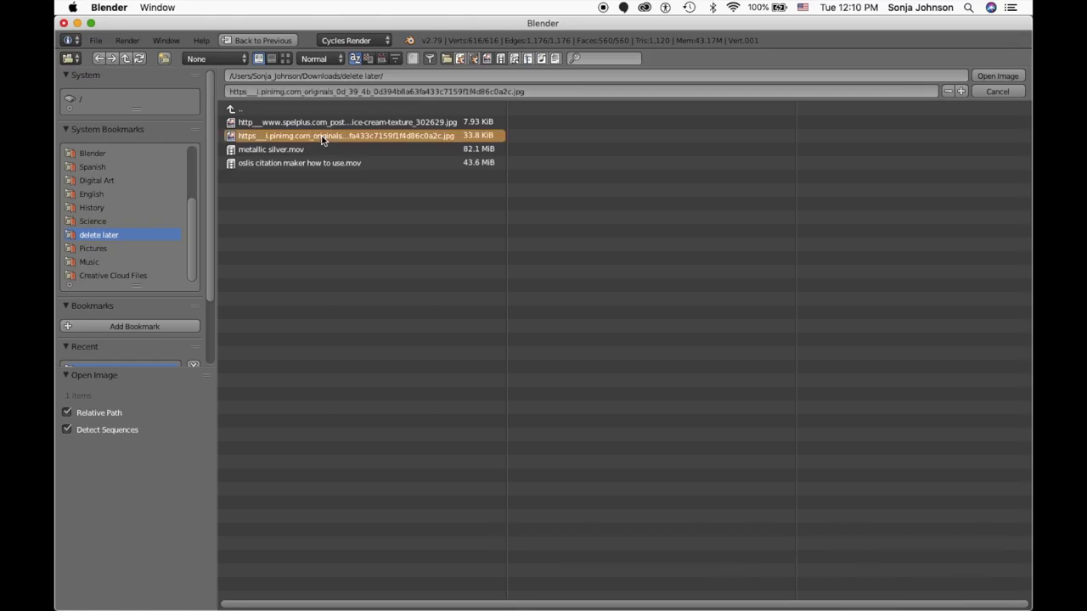
pyautogui.doubleClick(323, 137)
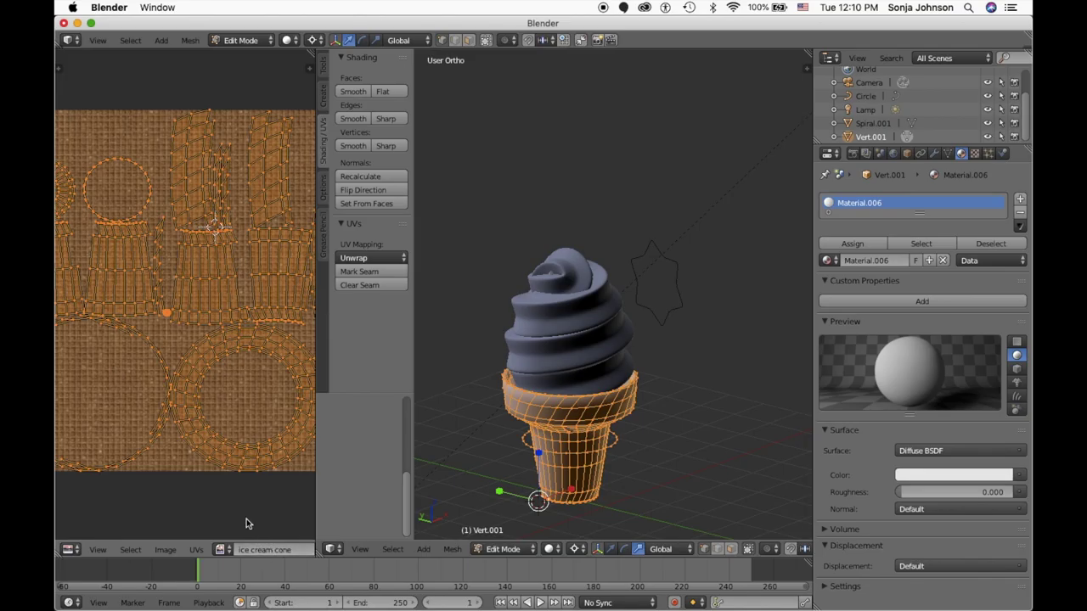
# - Set the cone material's Color input to an Image Texture
pyautogui.scroll(-1, 246, 518)
pyautogui.scroll(-2, 246, 519)
pyautogui.scroll(-2, 246, 519)
pyautogui.scroll(-1, 247, 518)
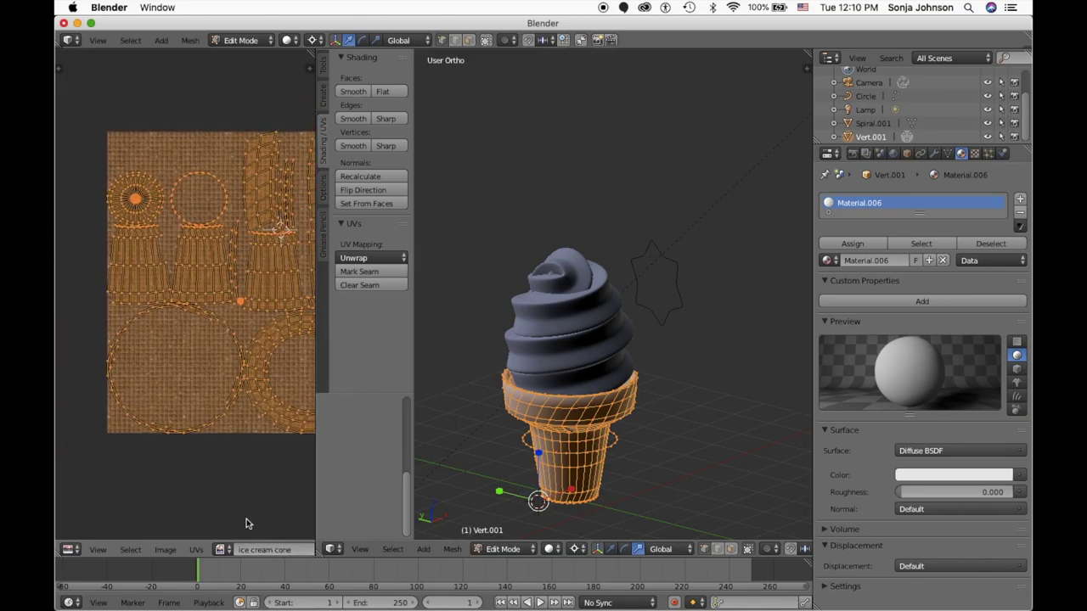
pyautogui.hscroll(2, 246, 519)
pyautogui.scroll(-1, 246, 519)
pyautogui.scroll(-1, 216, 495)
pyautogui.hscroll(1, 216, 495)
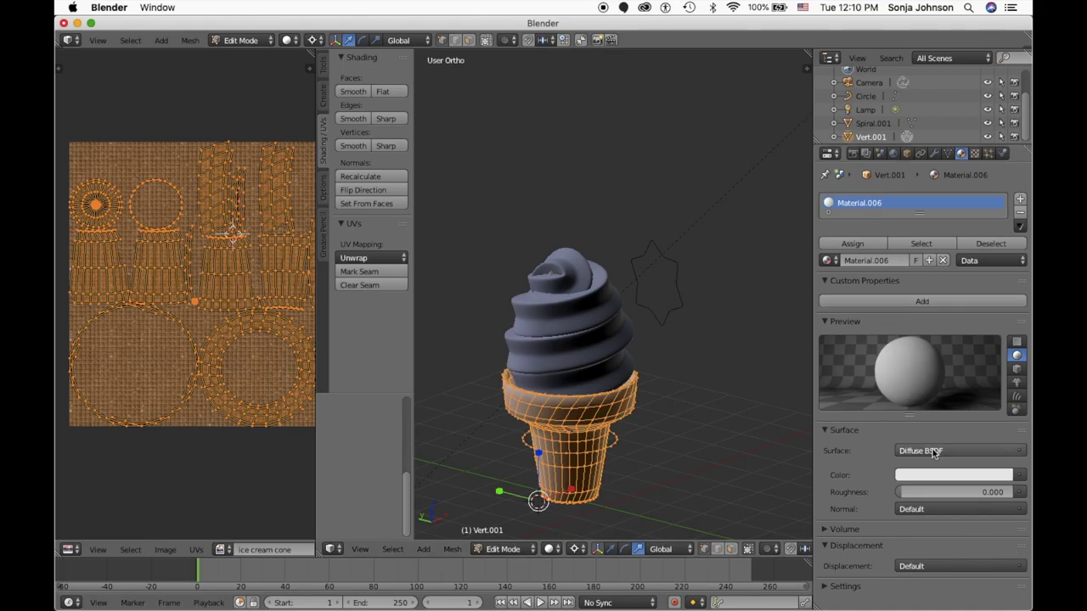
pyautogui.click(1019, 477)
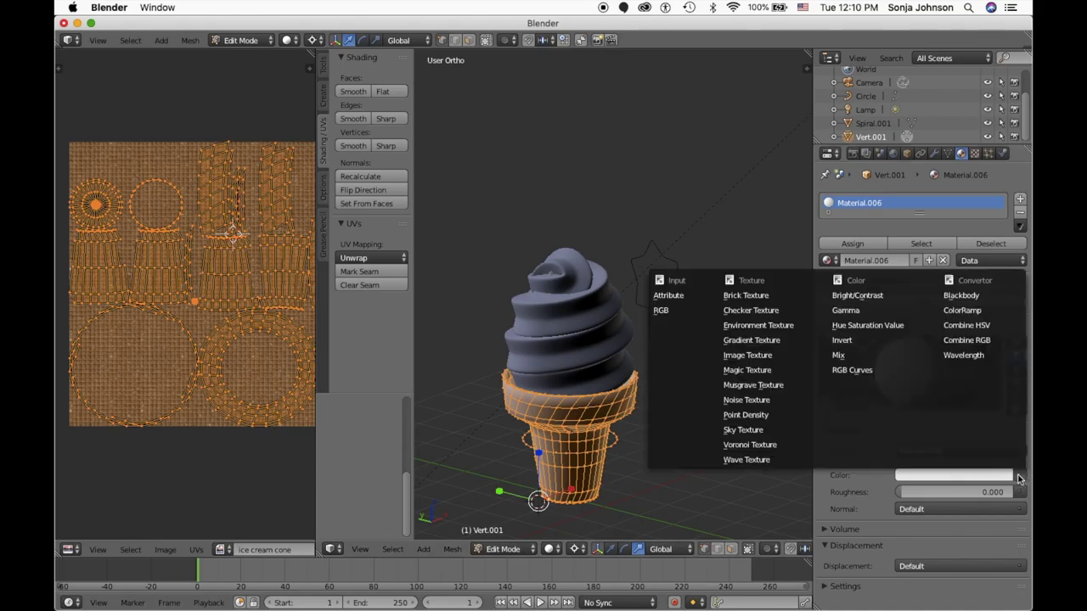
pyautogui.click(811, 364)
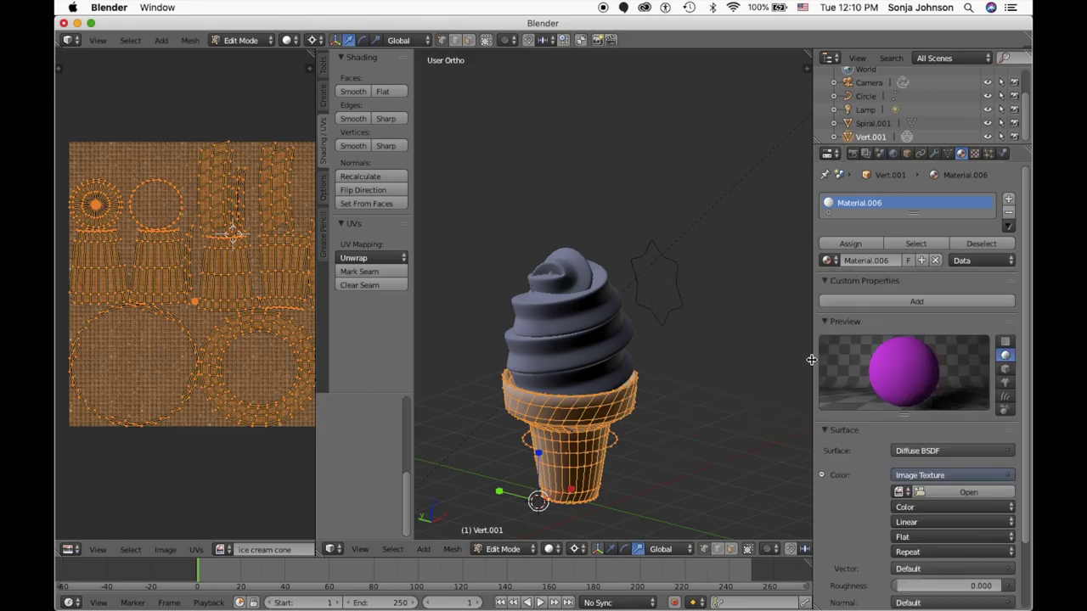
# - Assign the 'ice cream cone' image to that texture and orbit to check the cone
pyautogui.scroll(-1, 882, 462)
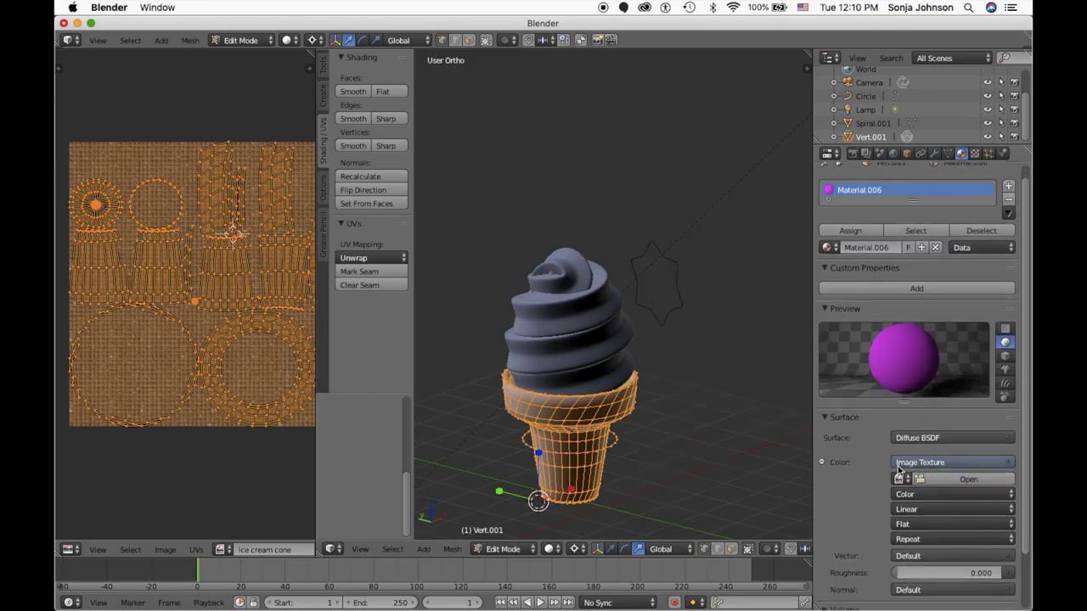
pyautogui.click(901, 480)
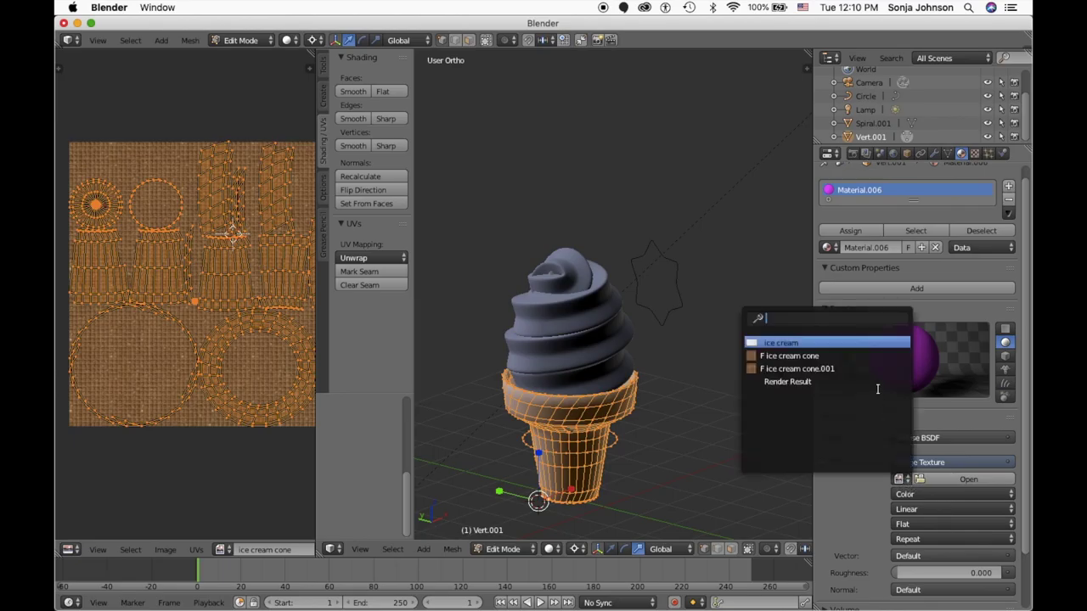
pyautogui.click(870, 357)
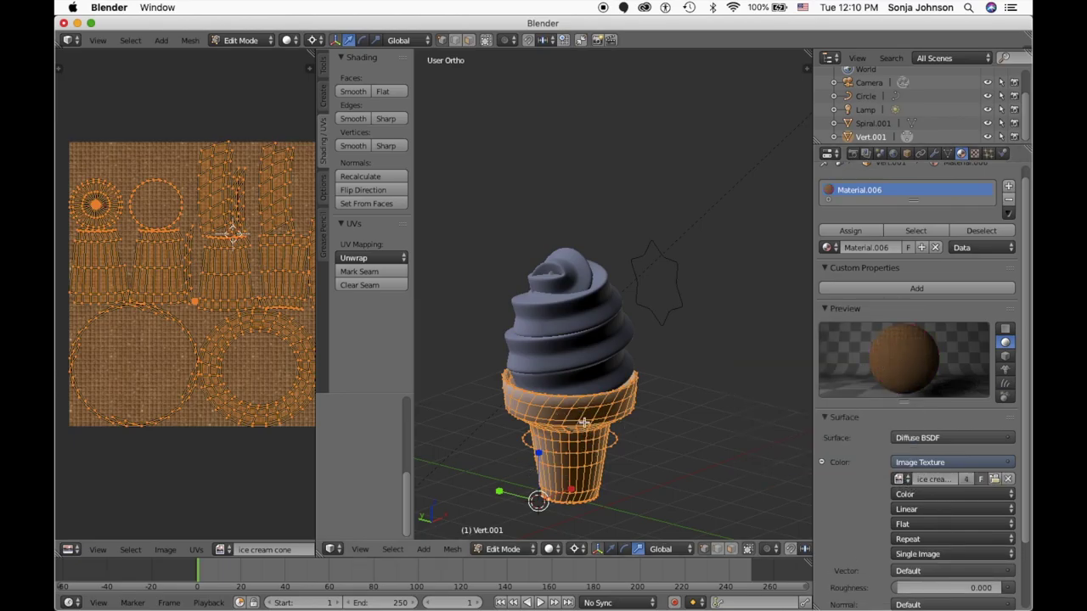
pyautogui.moveTo(585, 422); pyautogui.dragTo(588, 415, button='middle')
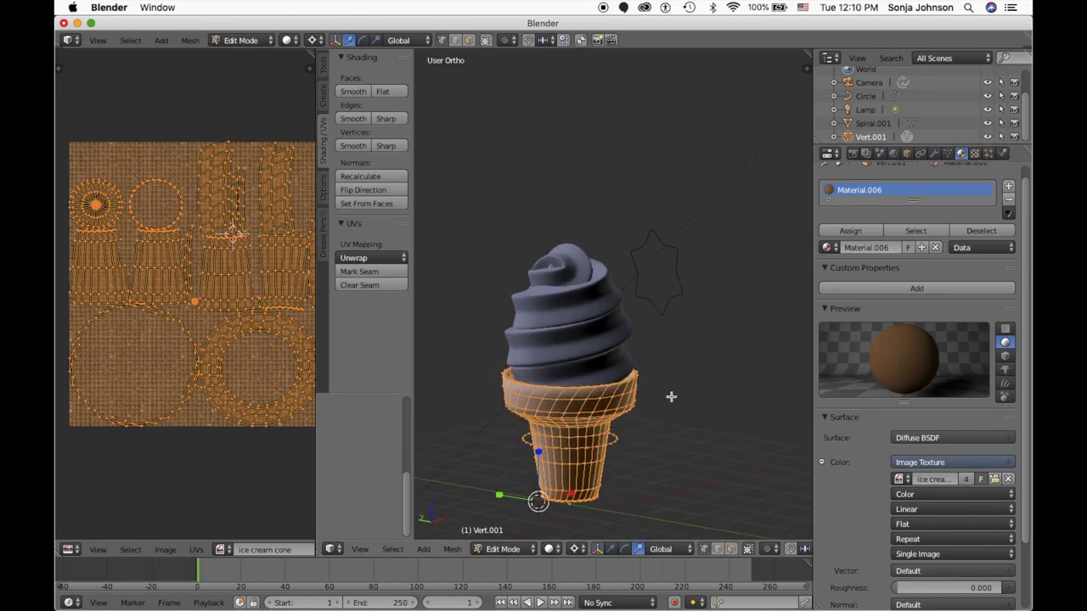
# - Switch from the cone to the Spiral.001 swirl and select its whole mesh in Edit Mode
pyautogui.press('Tab')
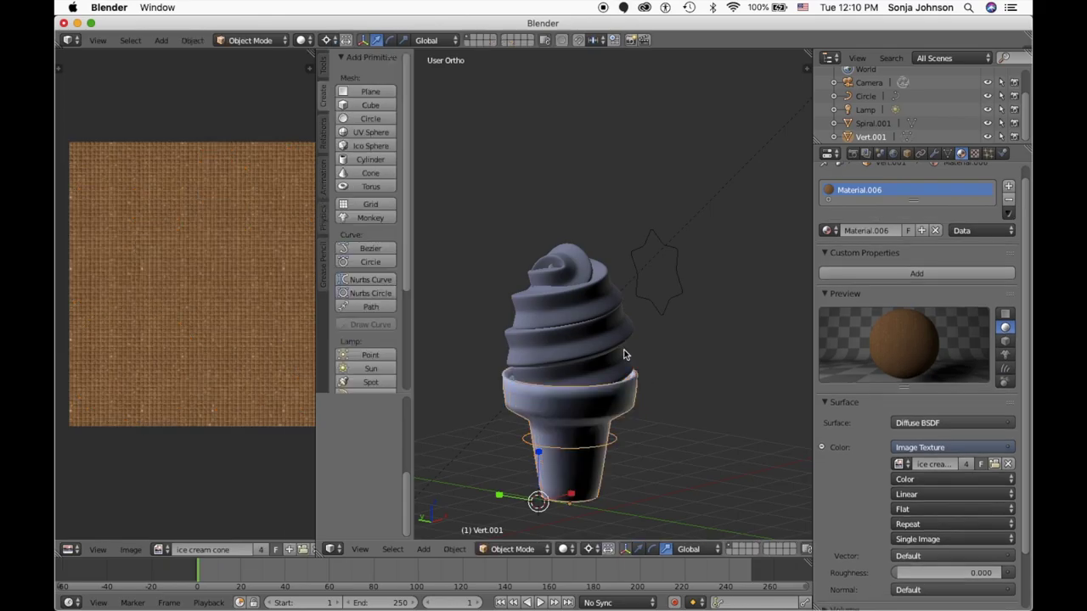
pyautogui.rightClick(586, 327)
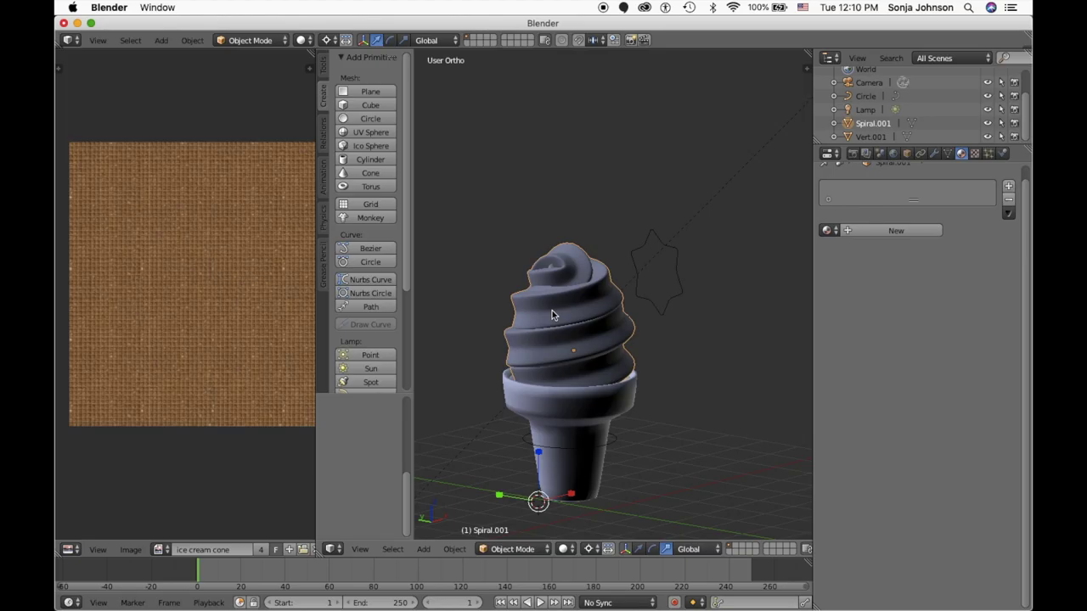
pyautogui.press('Tab')
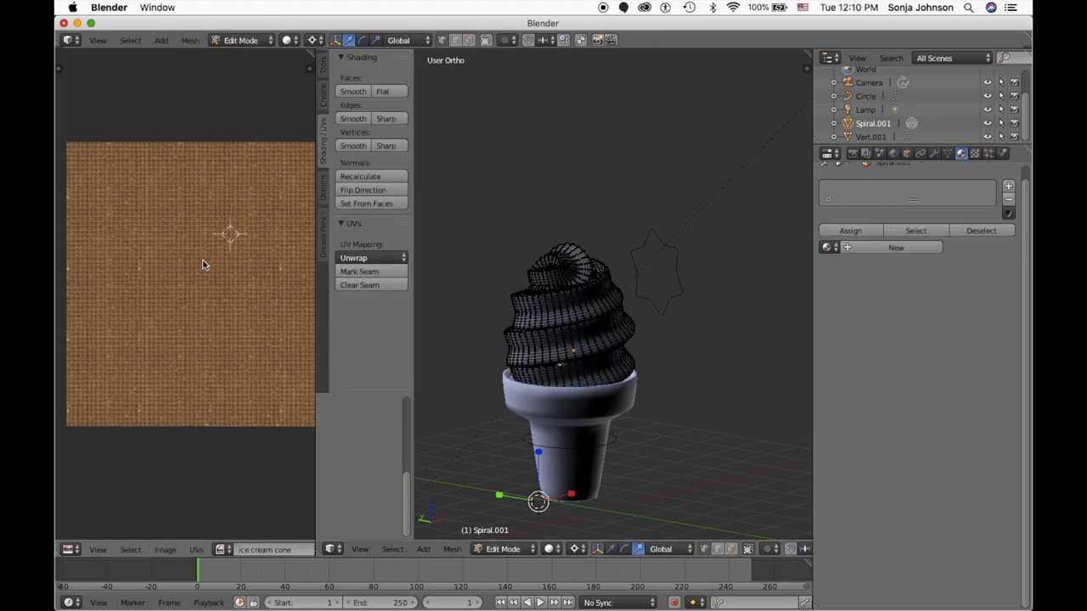
pyautogui.scroll(-2, 202, 265)
pyautogui.hscroll(1, 202, 266)
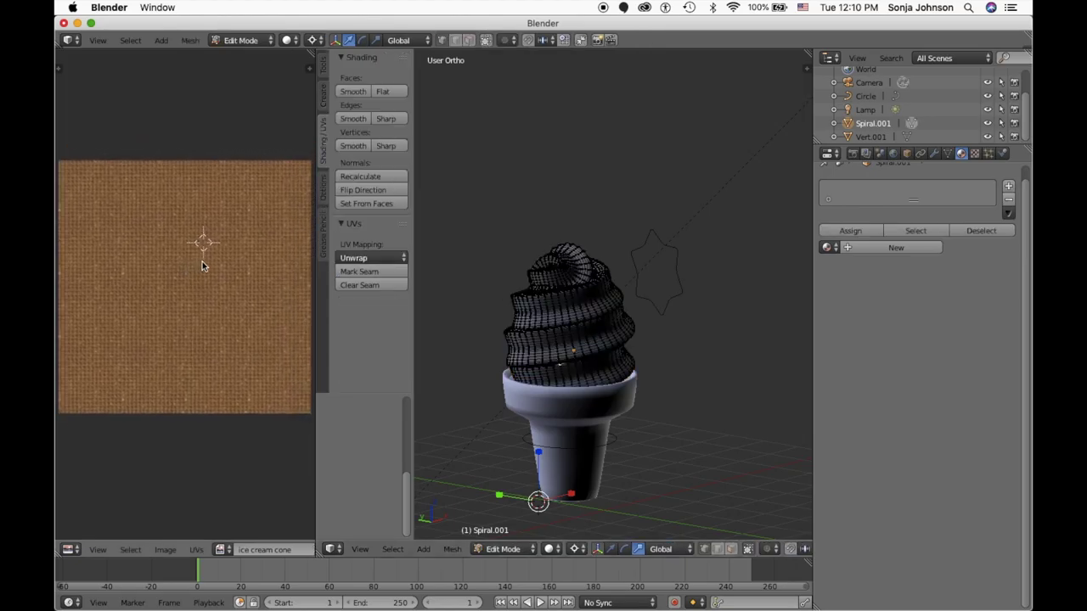
pyautogui.scroll(-1, 202, 265)
pyautogui.scroll(1, 202, 265)
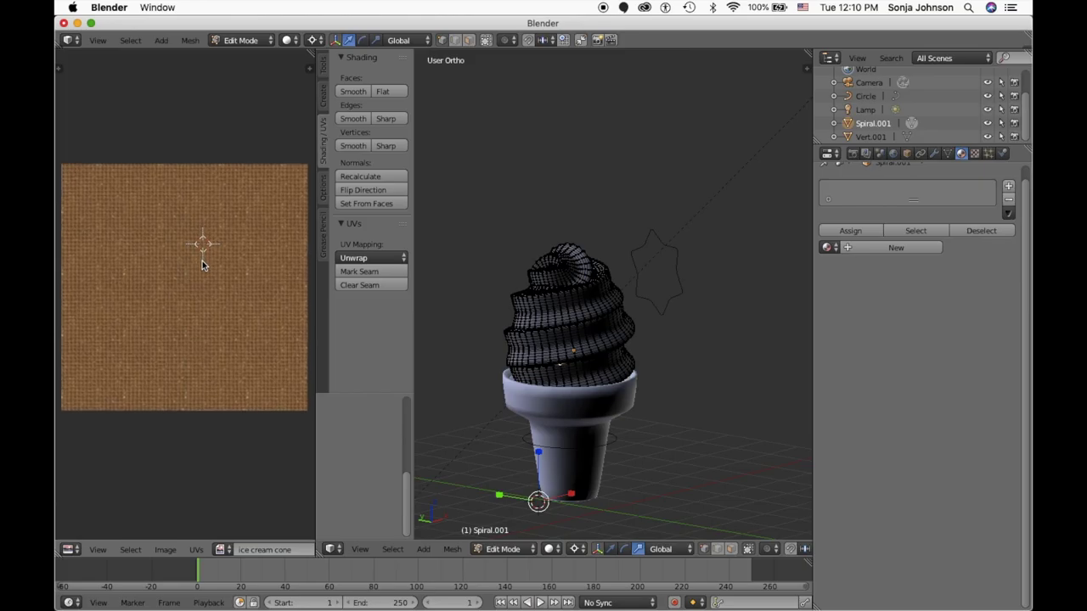
pyautogui.click(223, 549)
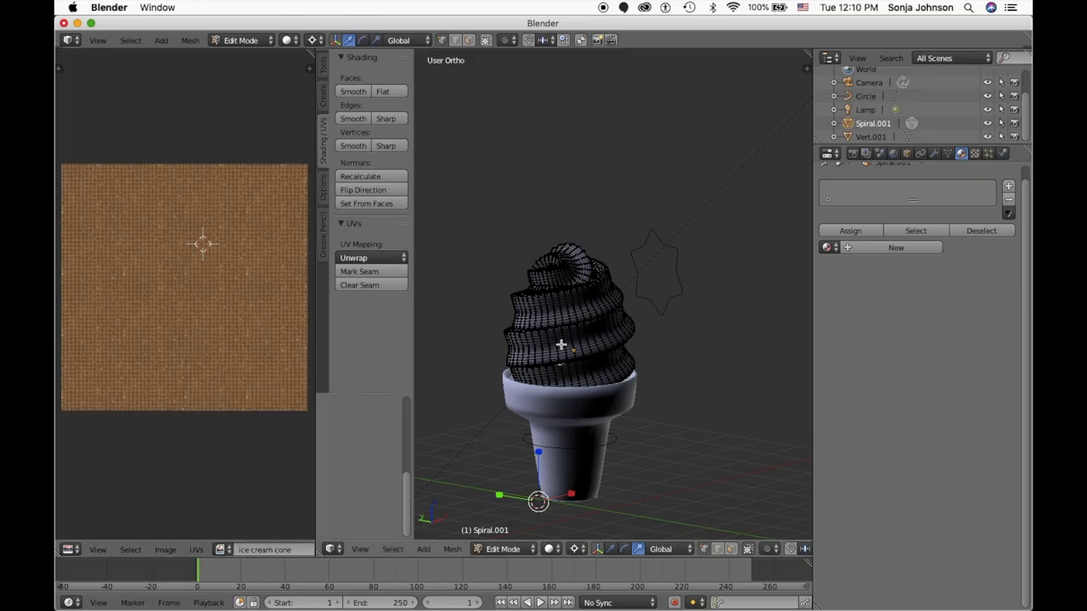
pyautogui.press('a')
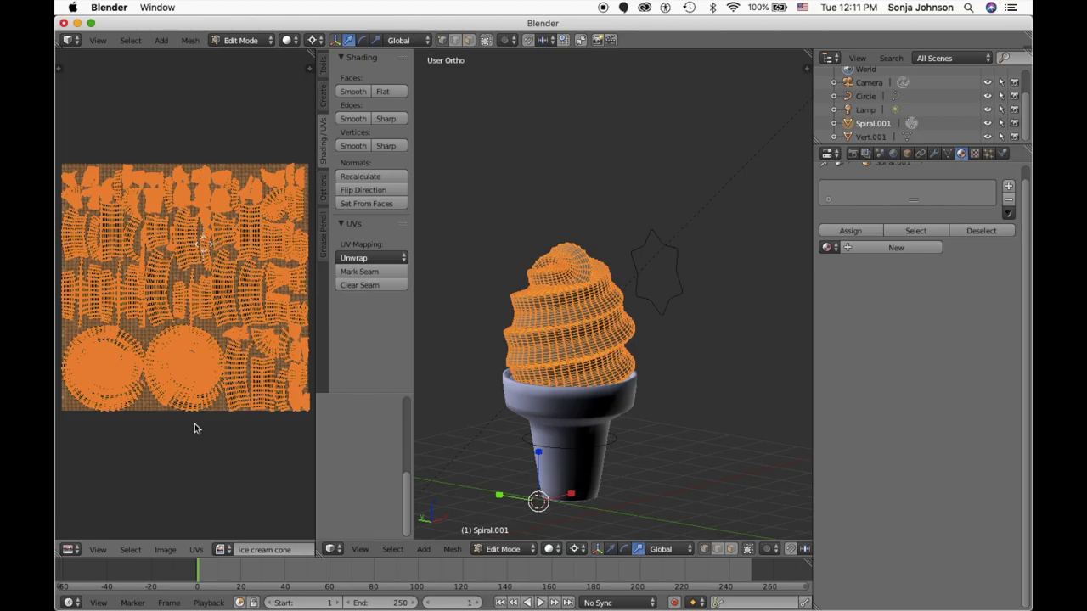
pyautogui.click(406, 260)
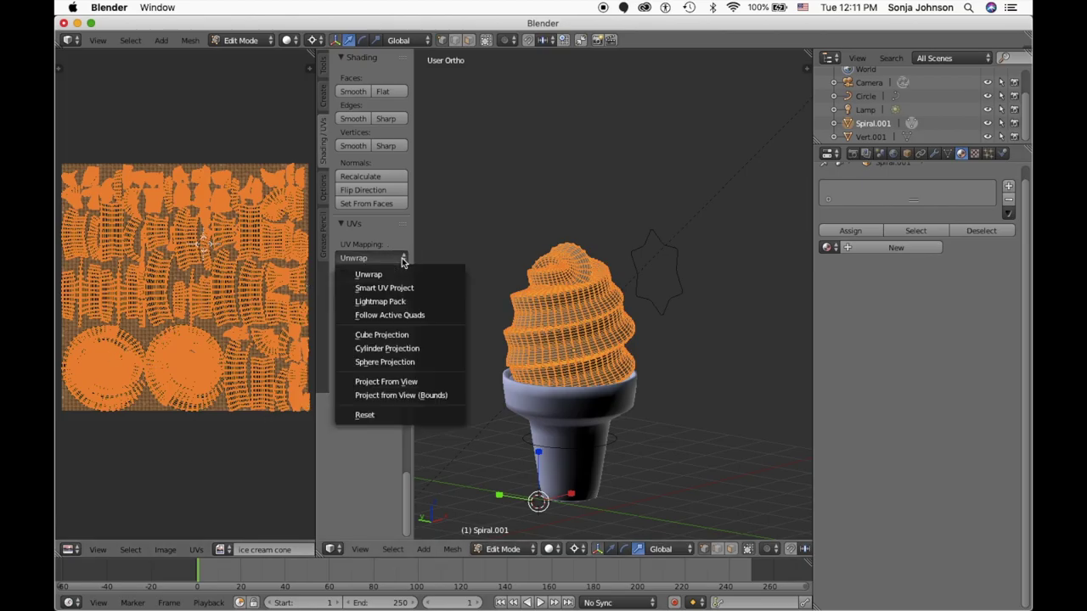
# - Reset the swirl's UVs, reselect all, and Smart UV Project it
pyautogui.click(420, 414)
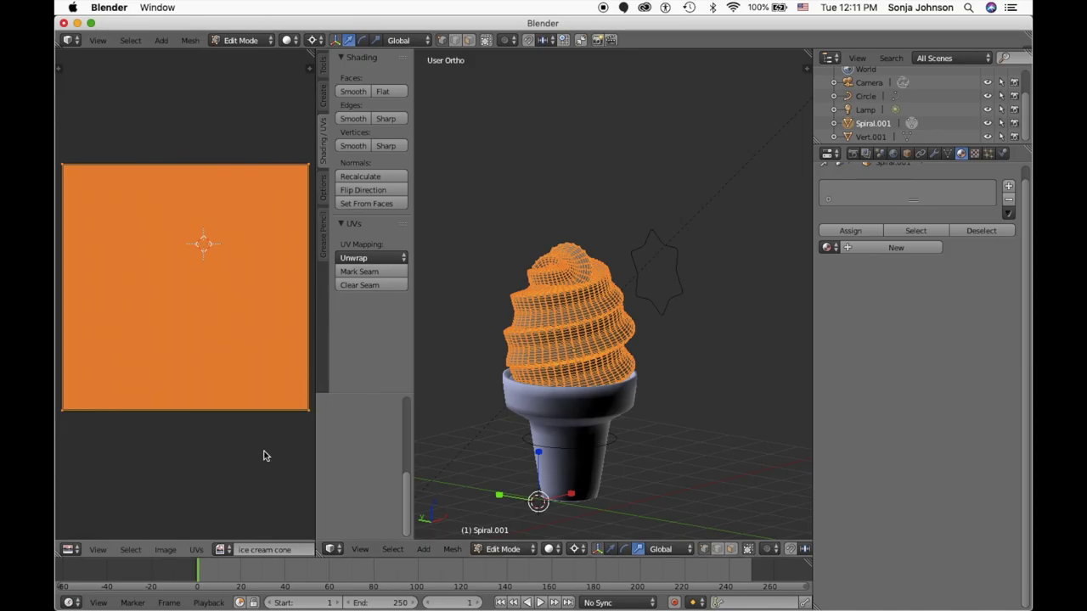
pyautogui.press('a')
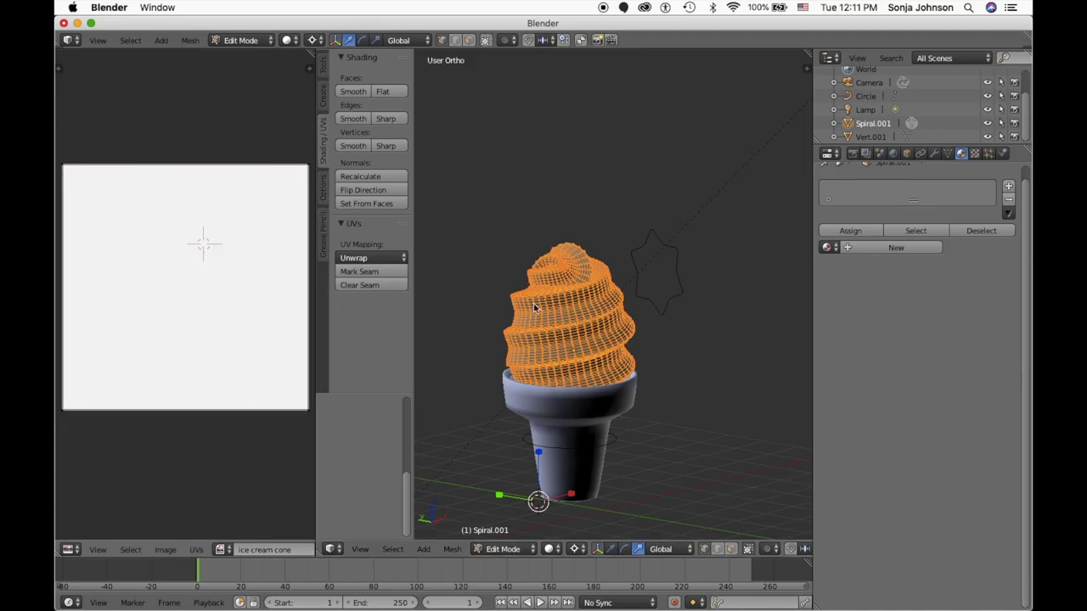
pyautogui.press('a')
pyautogui.press('a')
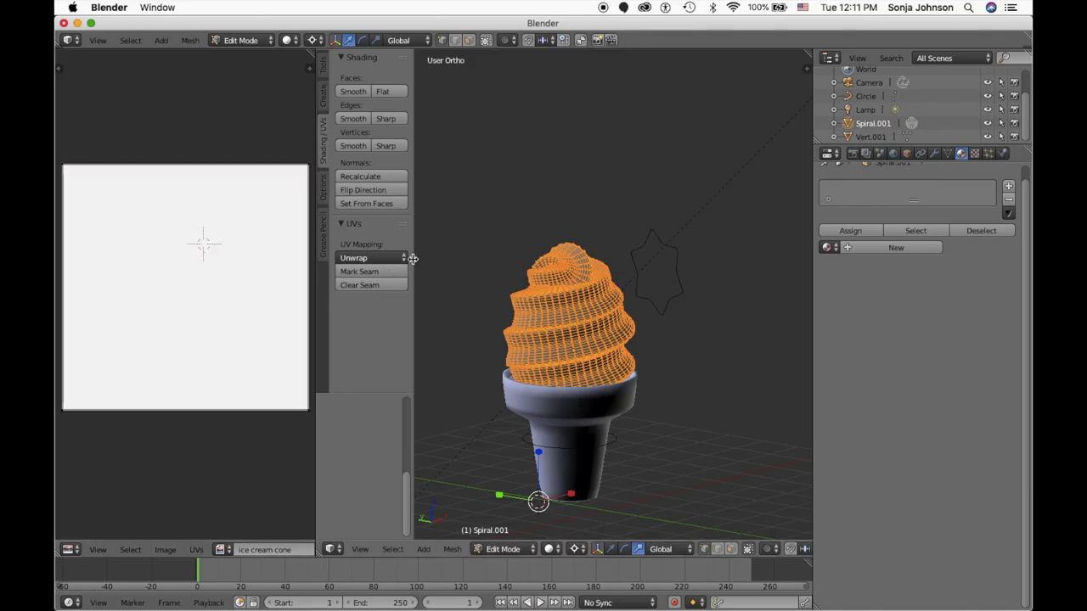
pyautogui.moveTo(411, 258); pyautogui.dragTo(382, 259)
pyautogui.click(366, 258)
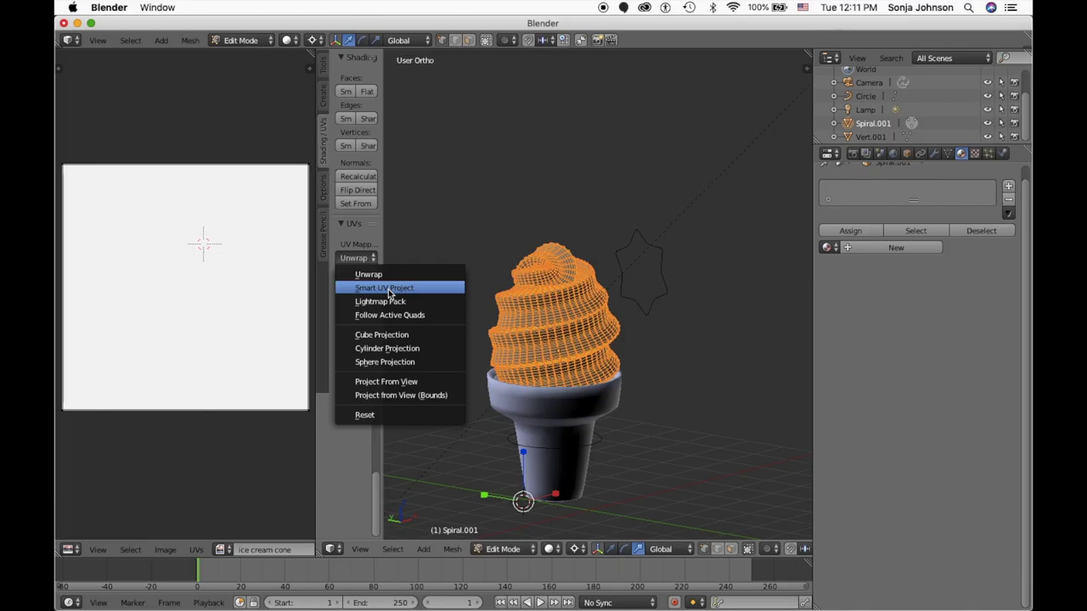
pyautogui.click(388, 289)
pyautogui.click(388, 391)
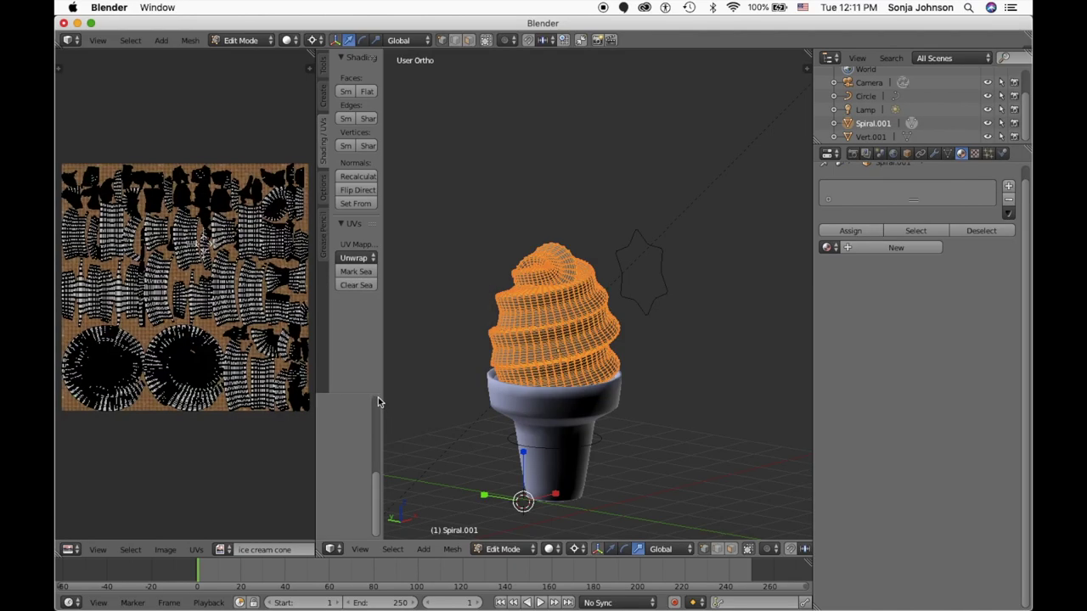
# - Show the 'ice cream' image behind the swirl's UV islands
pyautogui.click(223, 549)
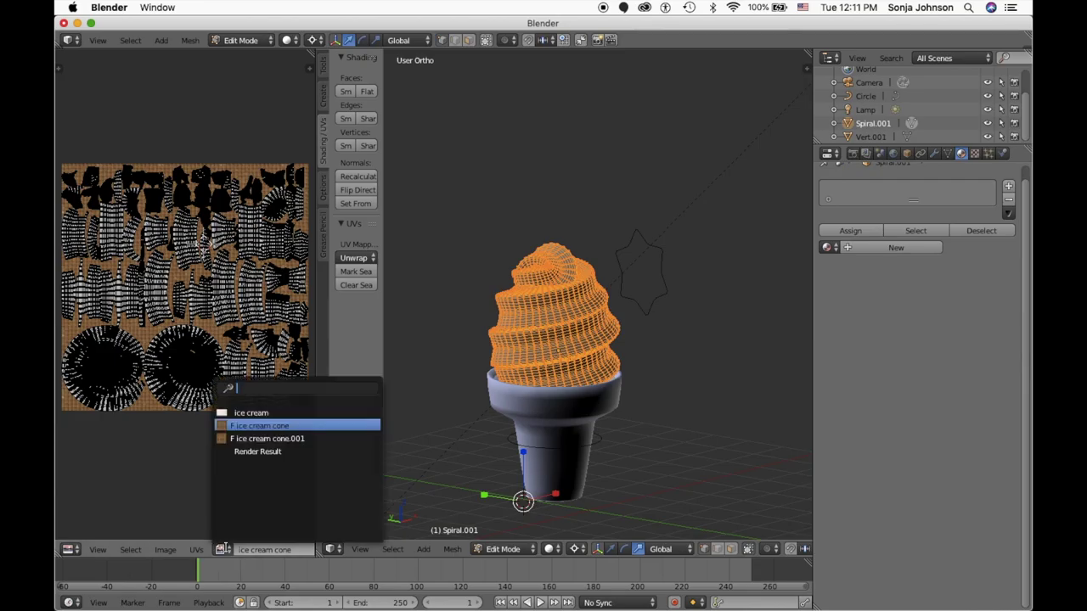
pyautogui.click(268, 424)
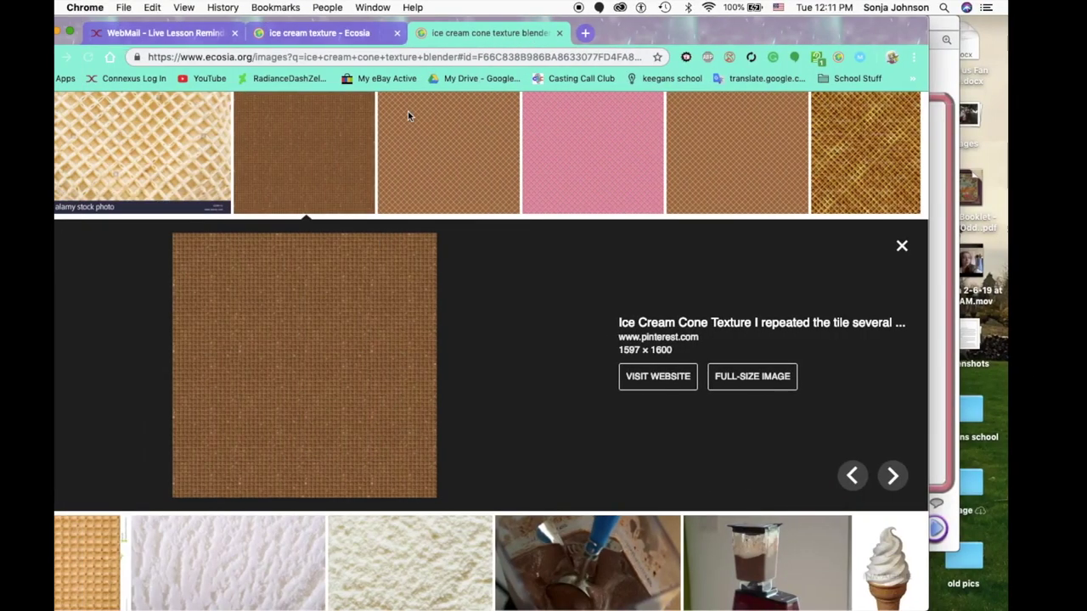
pyautogui.click(378, 36)
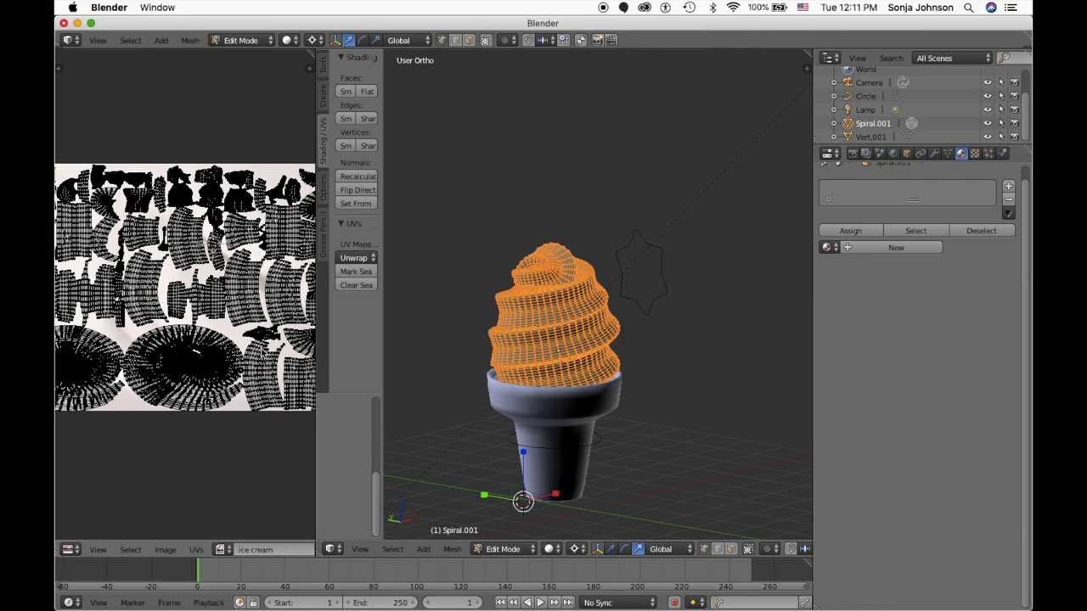
# - Create Material.007 for the swirl with its Color from the 'ice cream' image texture
pyautogui.press('a')
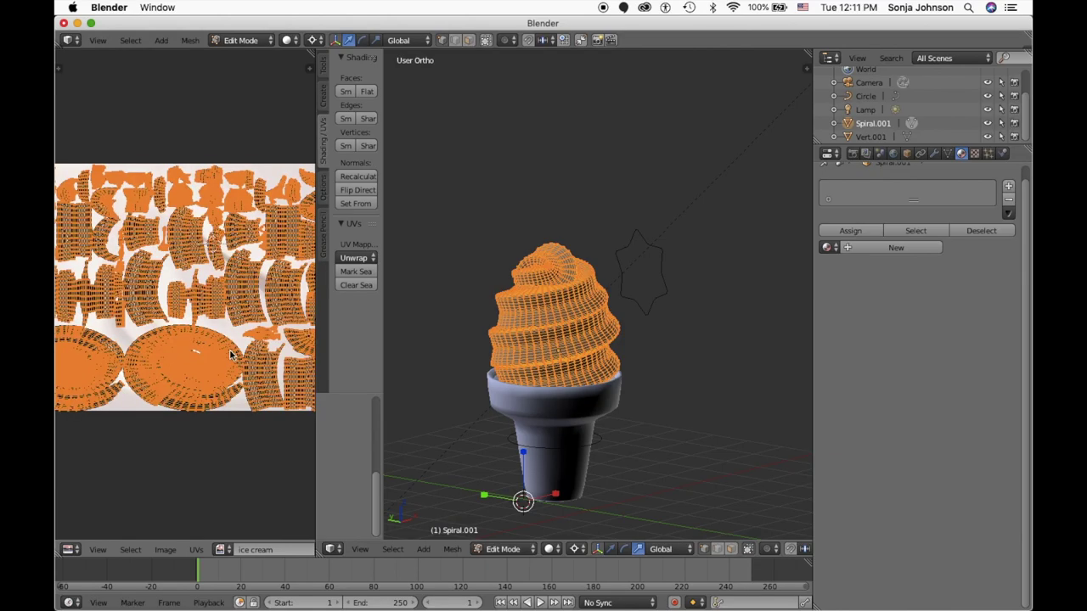
pyautogui.click(890, 248)
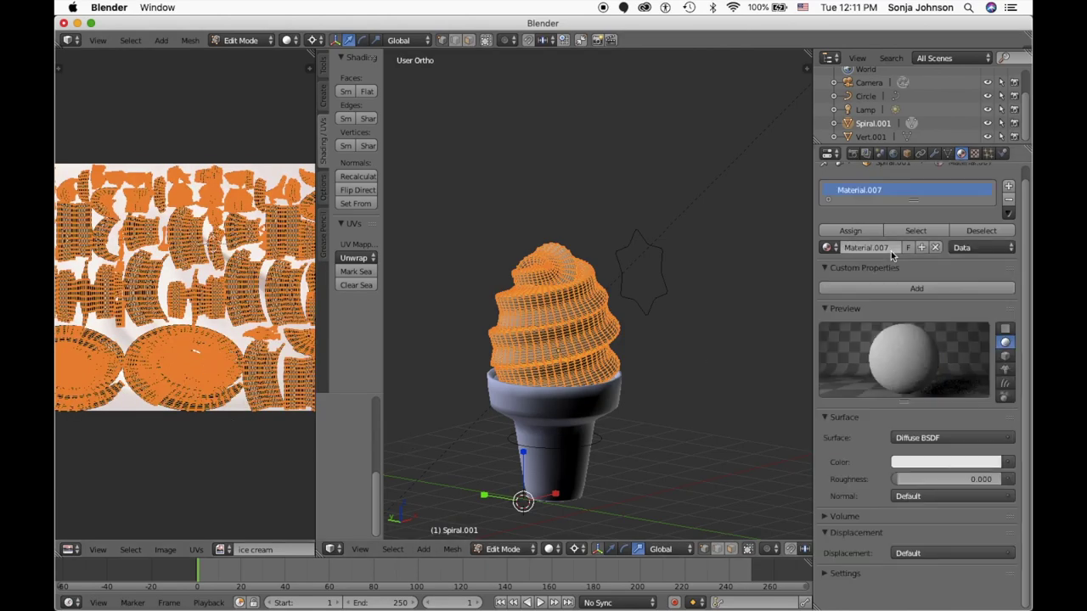
pyautogui.click(1007, 463)
pyautogui.click(747, 342)
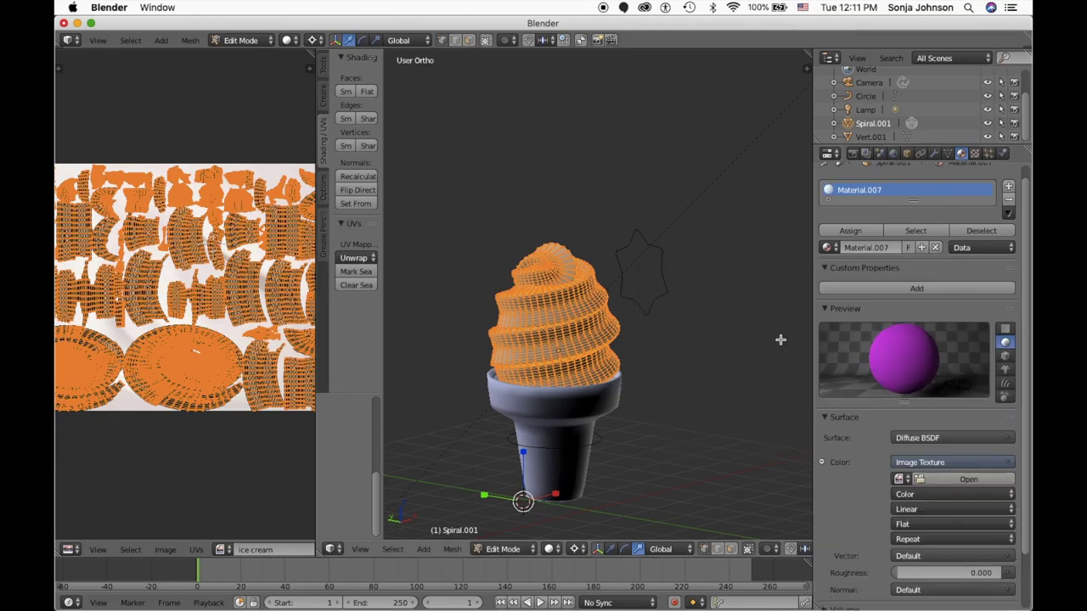
pyautogui.click(901, 481)
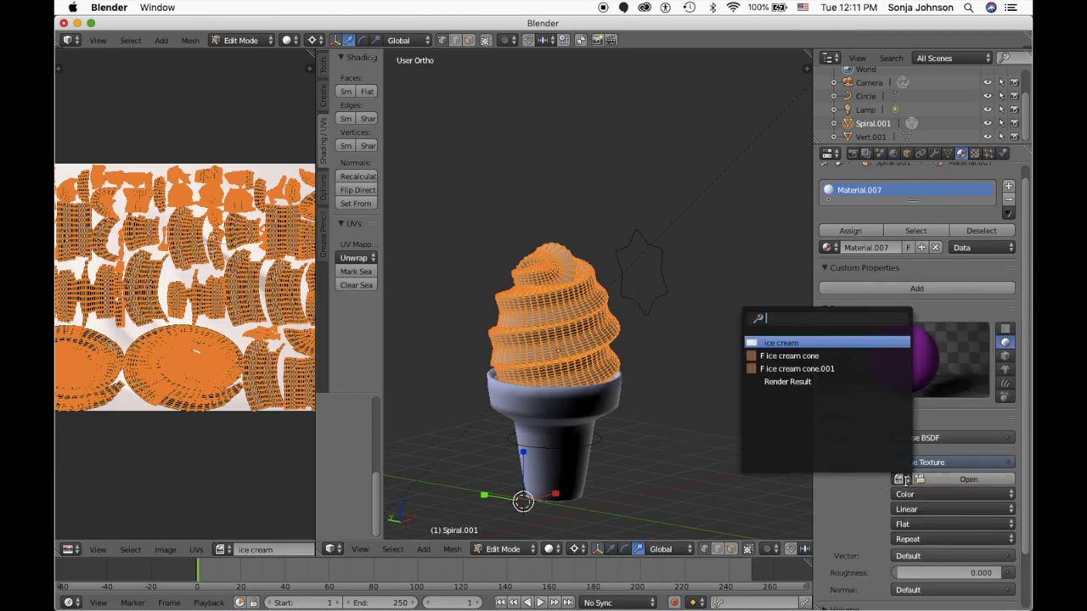
pyautogui.click(867, 343)
pyautogui.scroll(-3, 872, 469)
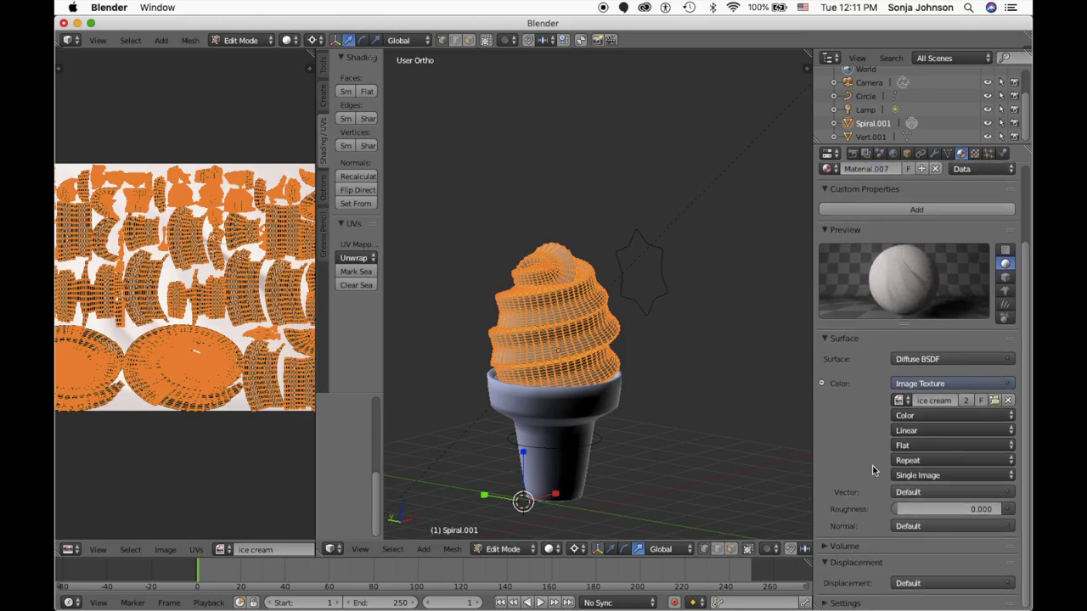
pyautogui.scroll(2, 863, 435)
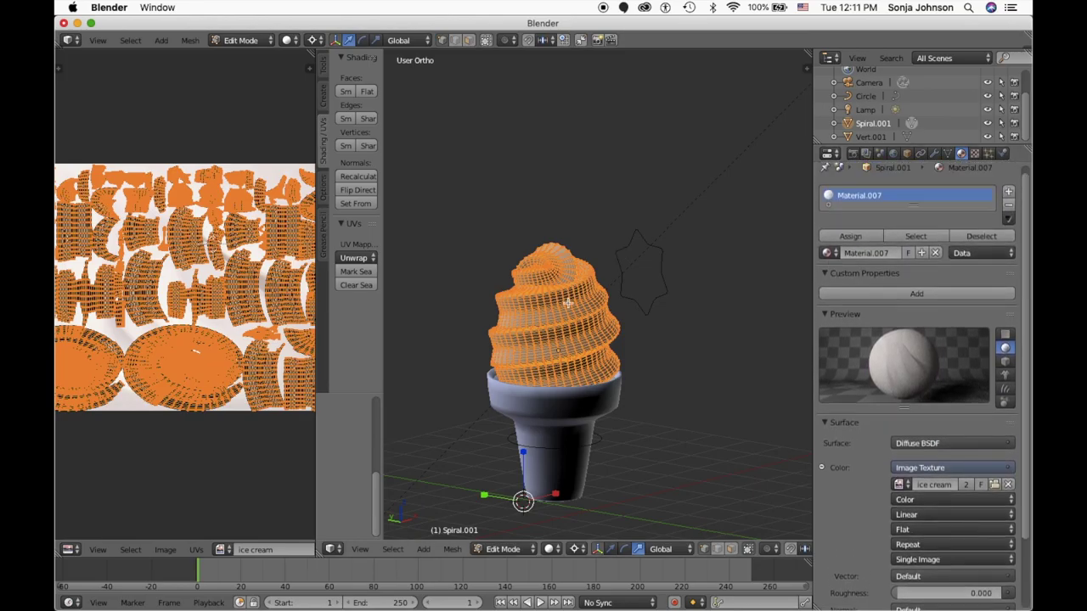
pyautogui.scroll(-2, 568, 303)
pyautogui.scroll(-1, 576, 294)
pyautogui.moveTo(576, 295)
pyautogui.mouseDown(button='middle')
pyautogui.moveTo(409, 279)
pyautogui.moveTo(455, 301)
pyautogui.moveTo(534, 184)
pyautogui.moveTo(609, 280)
pyautogui.mouseUp(button='middle')
# - Return to Object Mode and start a Cycles render of the ice cream scene
pyautogui.press('Tab')
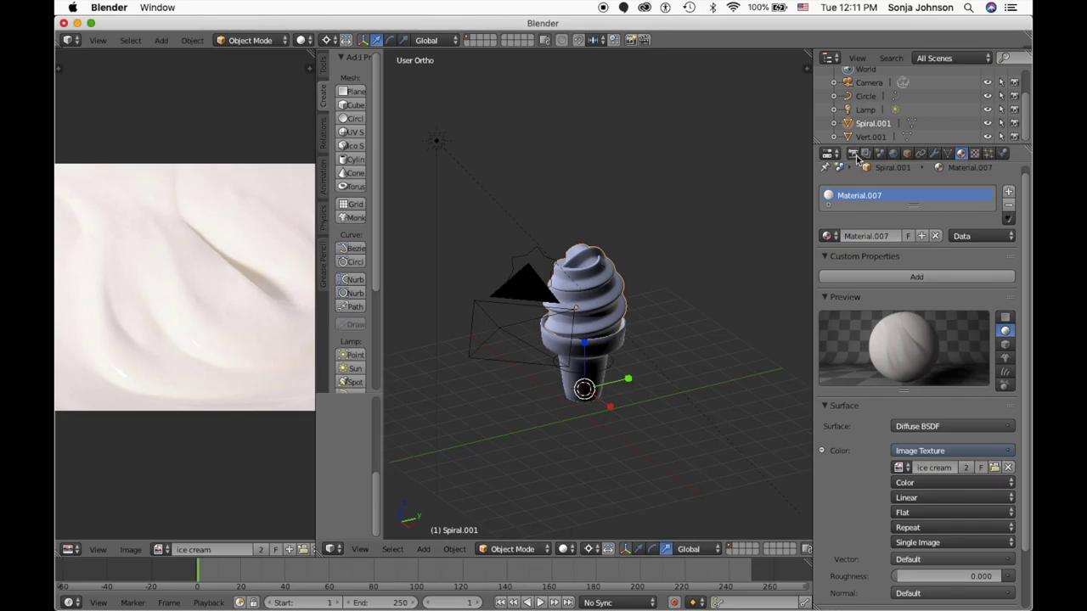
pyautogui.click(854, 155)
pyautogui.click(856, 216)
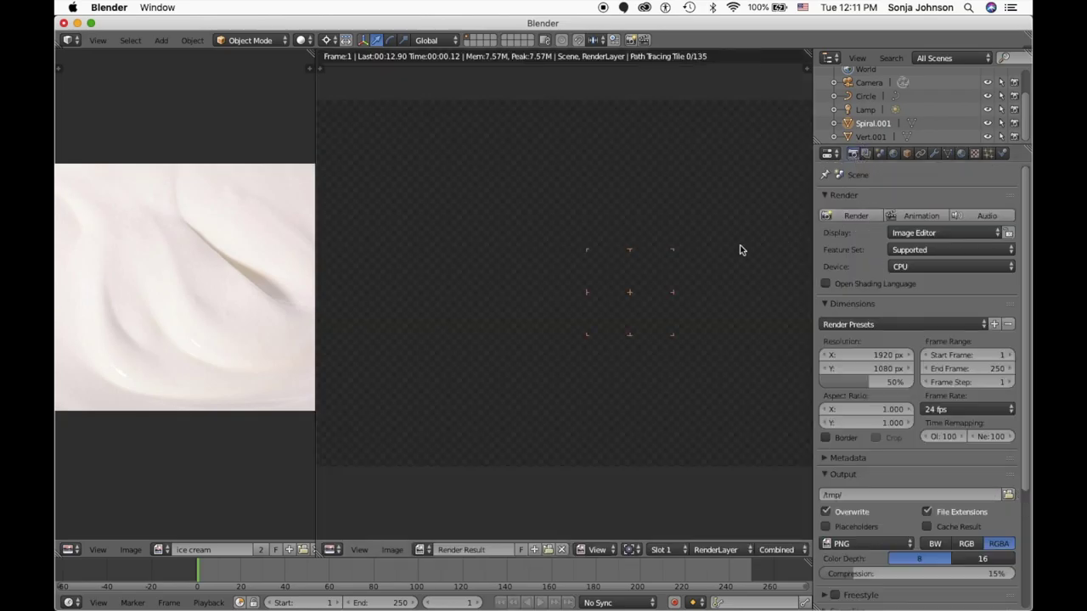